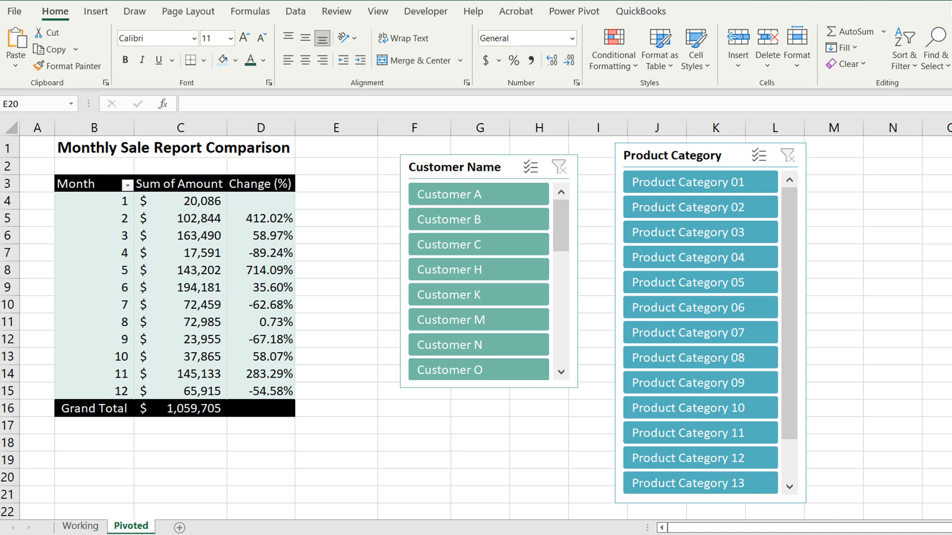
Filter the monthly sale report with the Customer Name slicer by Customer A, Customer C and finally Customer B
{"action": "left_click", "coordinate": [296, 201]}
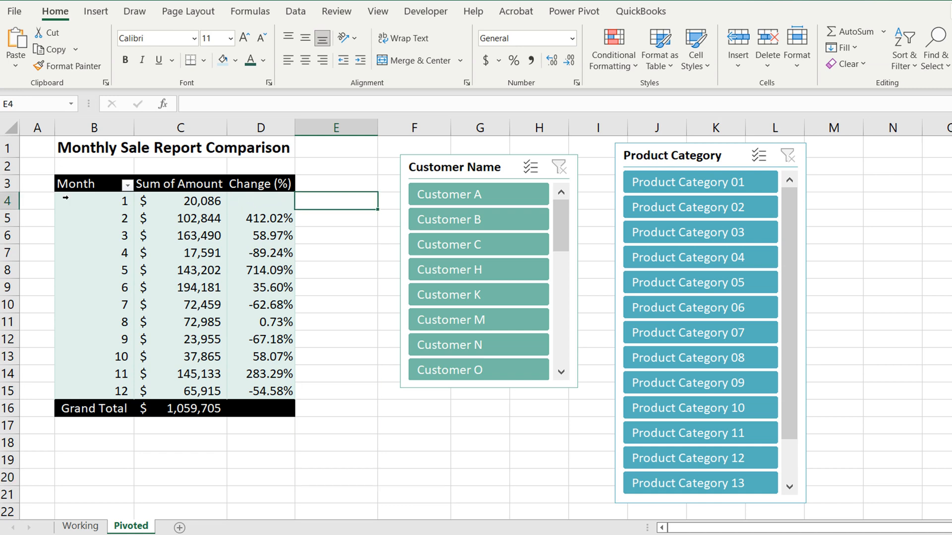
{"action": "left_click", "coordinate": [219, 202]}
{"action": "left_click", "coordinate": [141, 268]}
{"action": "left_click", "coordinate": [99, 206]}
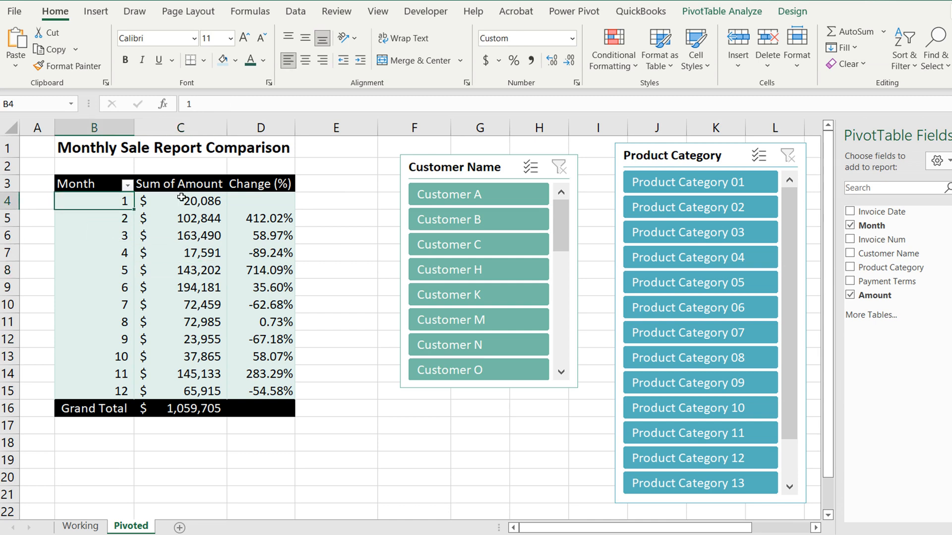
{"action": "left_click", "coordinate": [450, 197]}
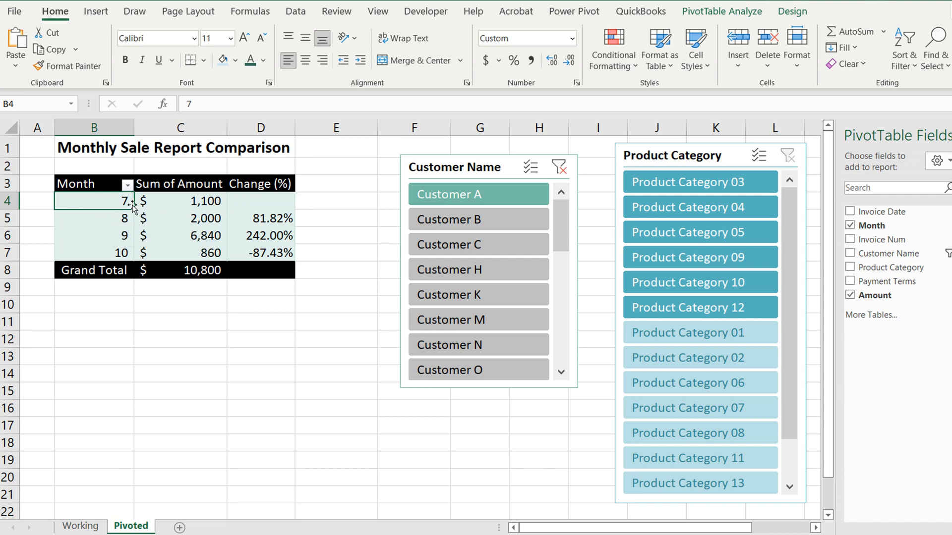
{"action": "left_click", "coordinate": [422, 221]}
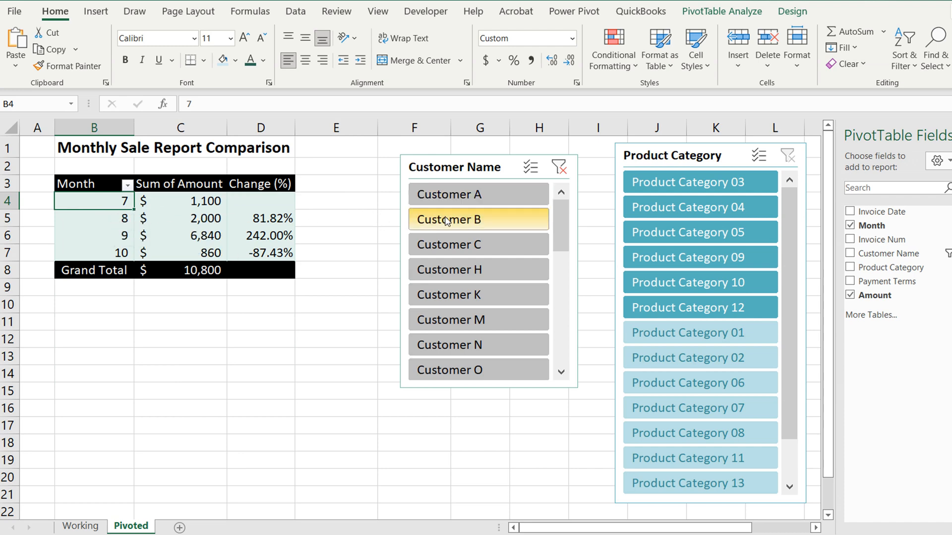
{"action": "left_click", "coordinate": [451, 242]}
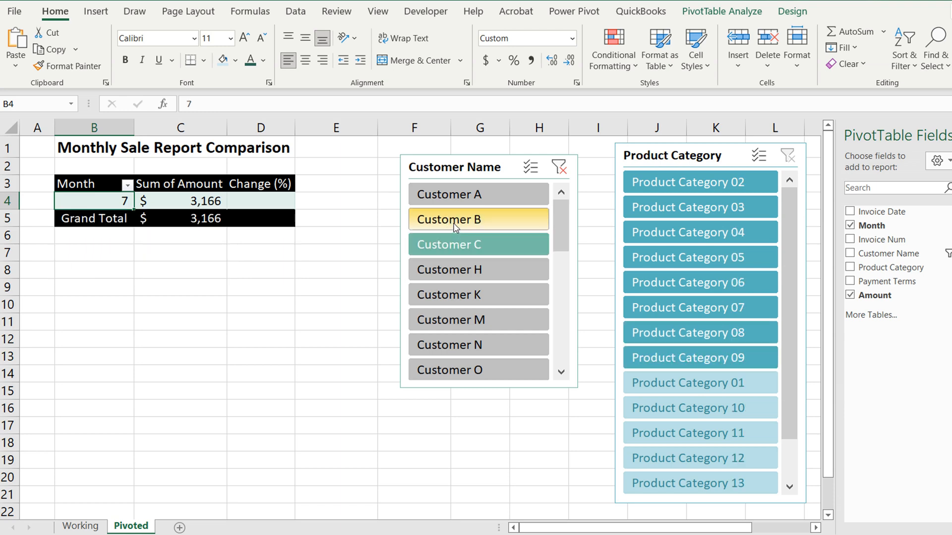
{"action": "left_click", "coordinate": [452, 222]}
{"action": "left_click", "coordinate": [322, 362]}
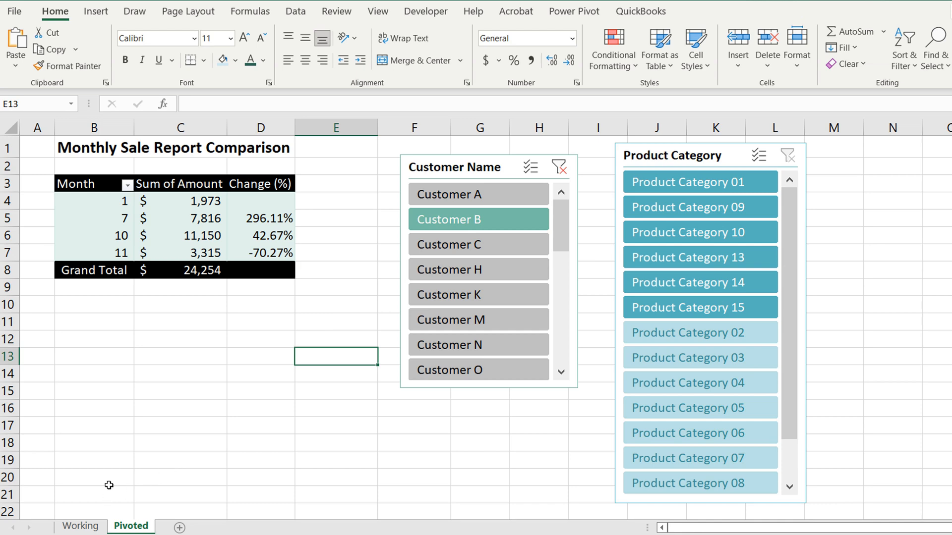
Examine the invoice date, customer name, product category, payment terms and amount columns of the source table on the Working sheet
{"action": "left_click", "coordinate": [97, 528]}
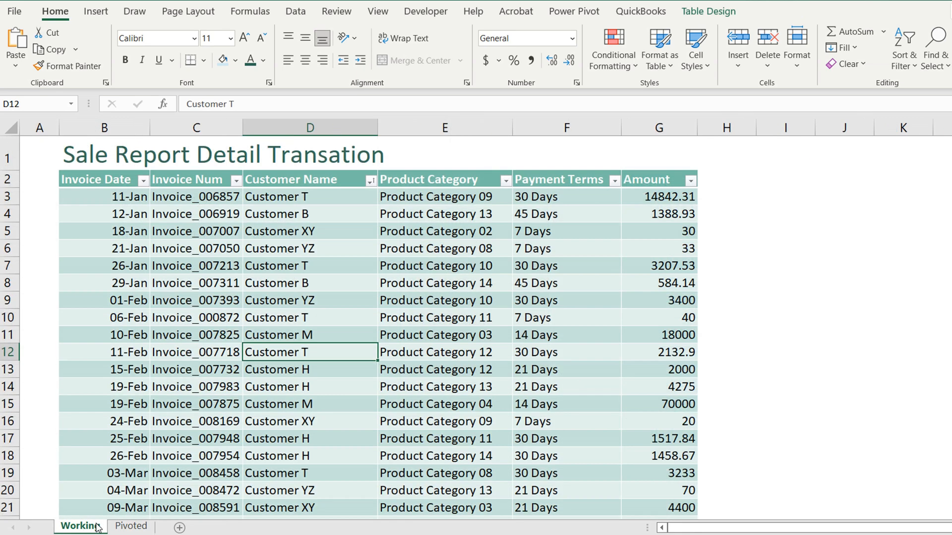
{"action": "left_click", "coordinate": [141, 406]}
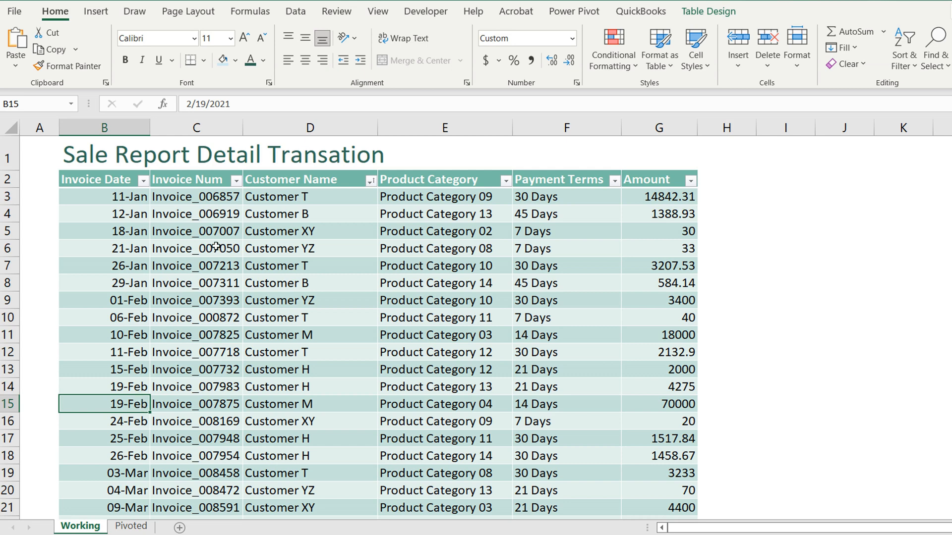
{"action": "left_click", "coordinate": [317, 270]}
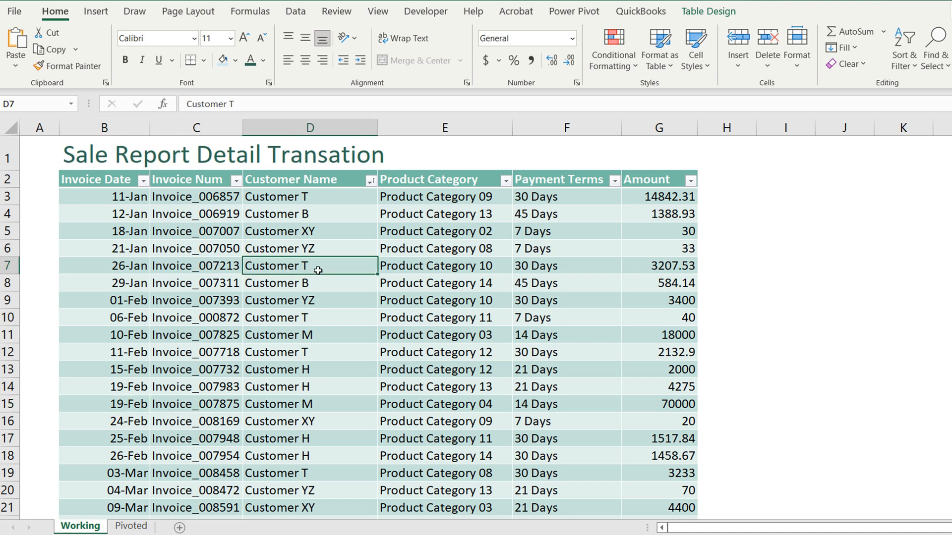
{"action": "left_click", "coordinate": [454, 250]}
{"action": "left_click", "coordinate": [523, 233]}
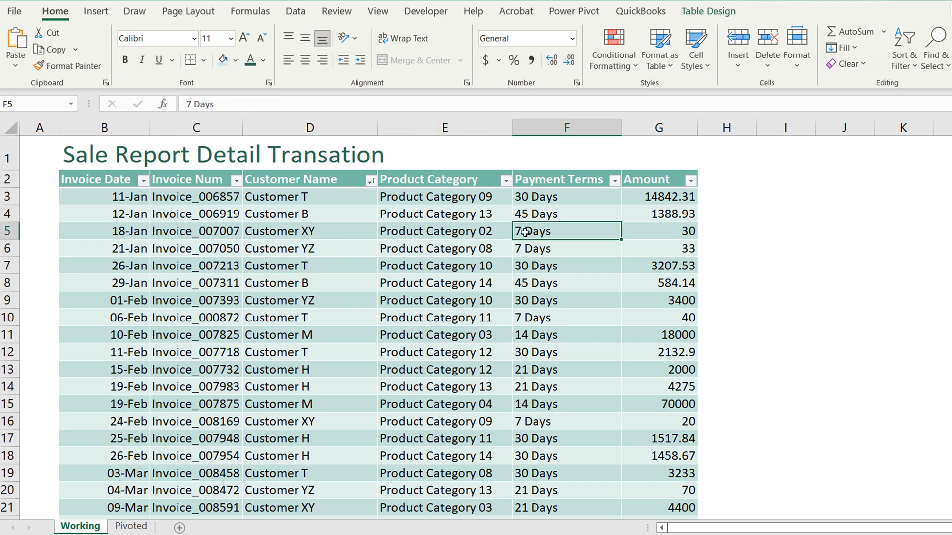
{"action": "left_click", "coordinate": [637, 225]}
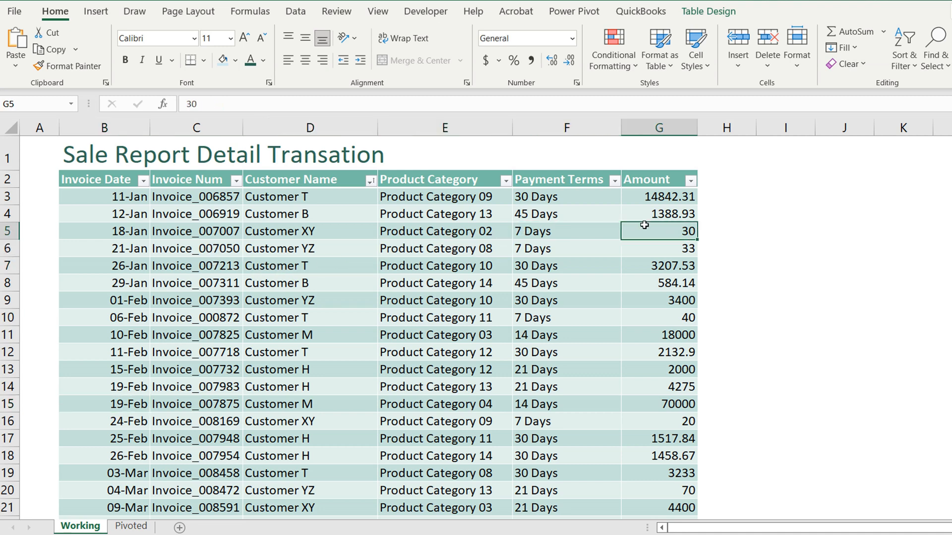
Format the entire Amount column of the transaction table as currency
{"action": "left_click", "coordinate": [652, 120]}
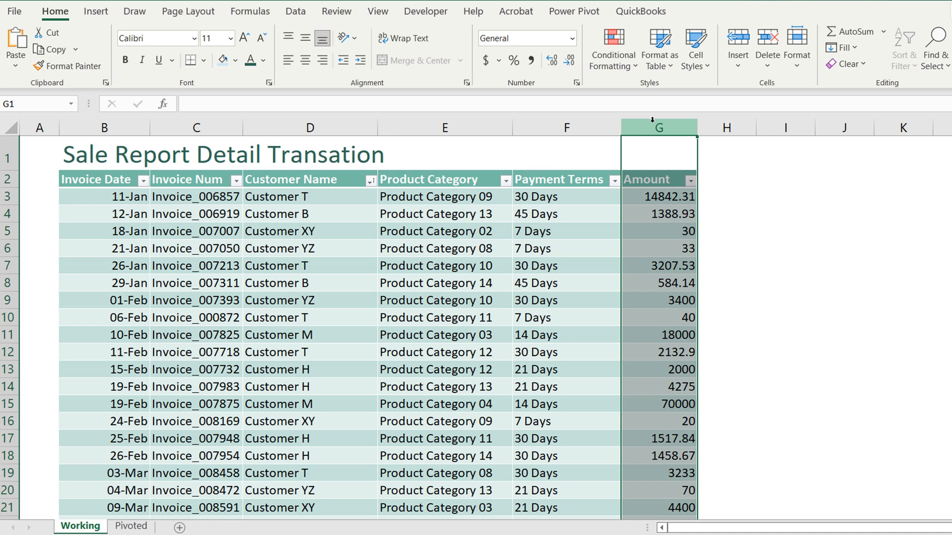
{"action": "key", "text": "ctrl+shift+4"}
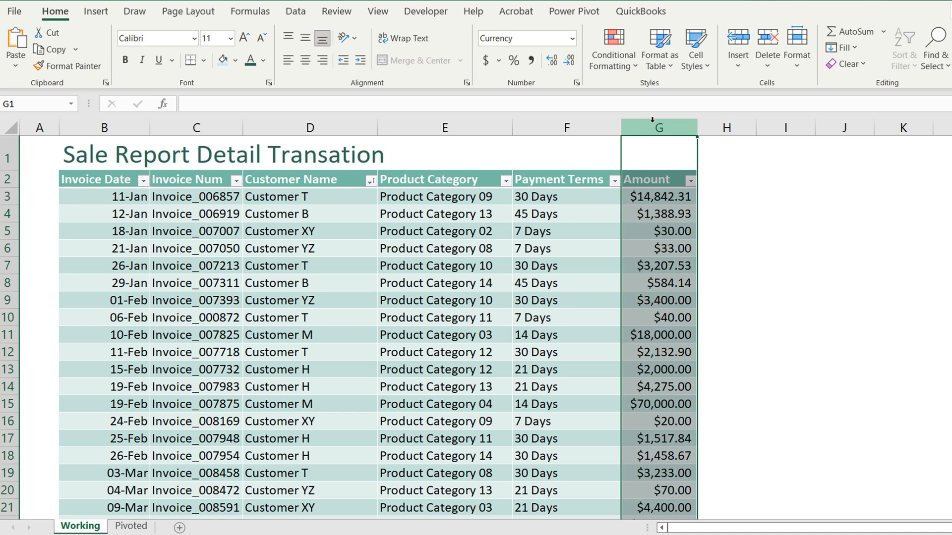
{"action": "left_click", "coordinate": [228, 251]}
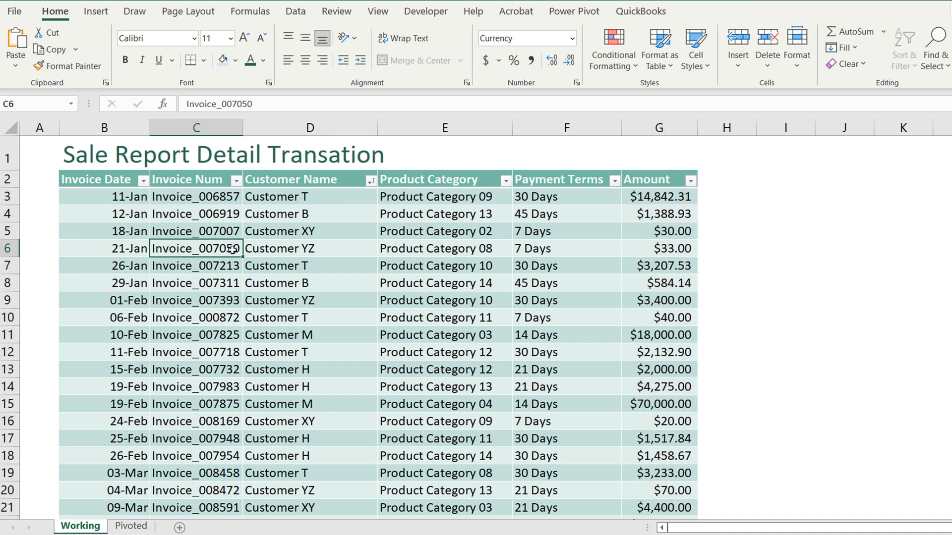
Insert a new column before Invoice Num and give it the comma number style with no decimals
{"action": "left_click", "coordinate": [176, 187]}
{"action": "left_click", "coordinate": [204, 121]}
{"action": "right_click", "coordinate": [202, 208]}
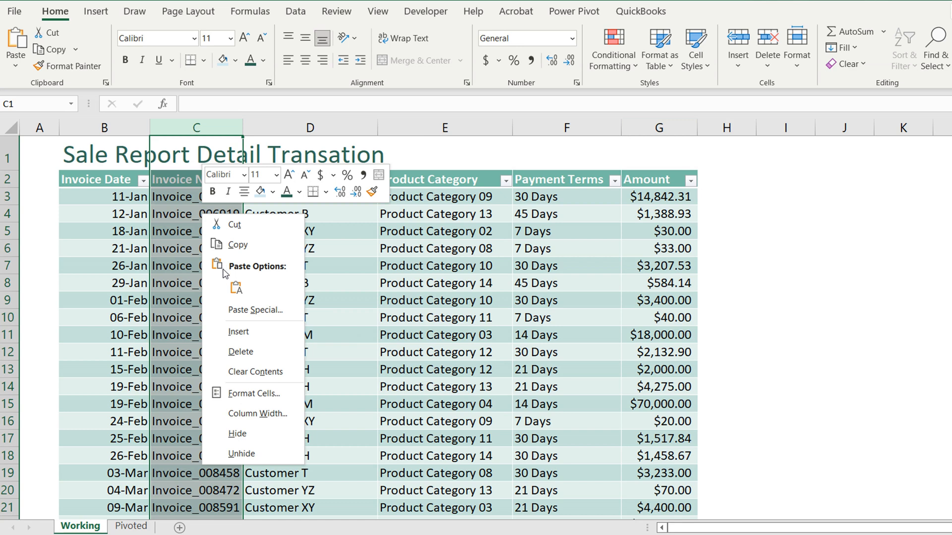
{"action": "left_click", "coordinate": [237, 331]}
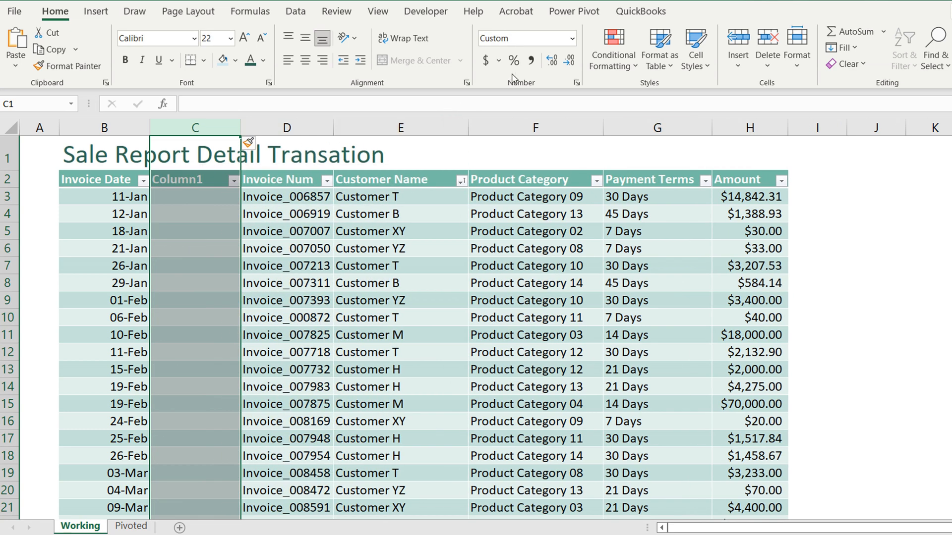
{"action": "left_click", "coordinate": [531, 61]}
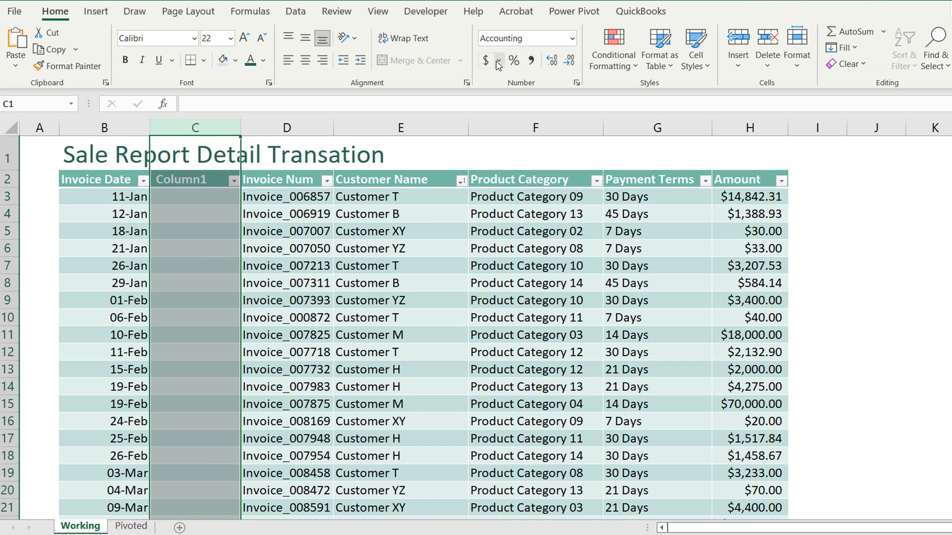
{"action": "left_click", "coordinate": [575, 61]}
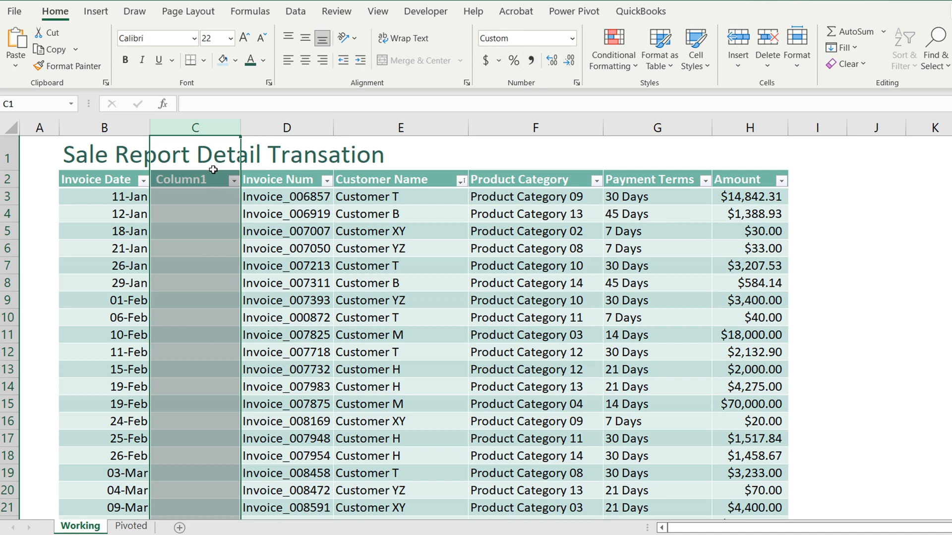
Name the header of the inserted column Month
{"action": "left_click", "coordinate": [201, 191]}
{"action": "left_click", "coordinate": [210, 178]}
{"action": "type", "text": "M"}
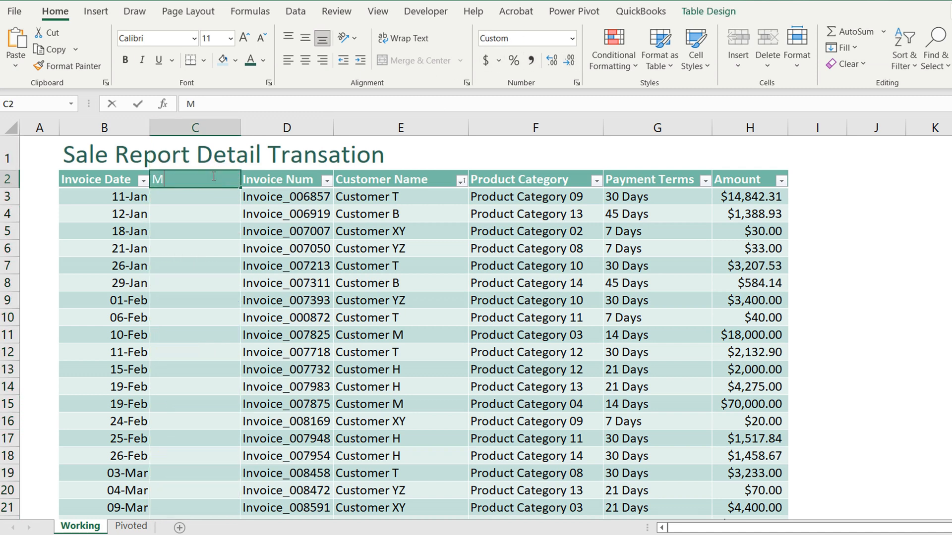
{"action": "type", "text": "onth"}
{"action": "key", "text": "Return"}
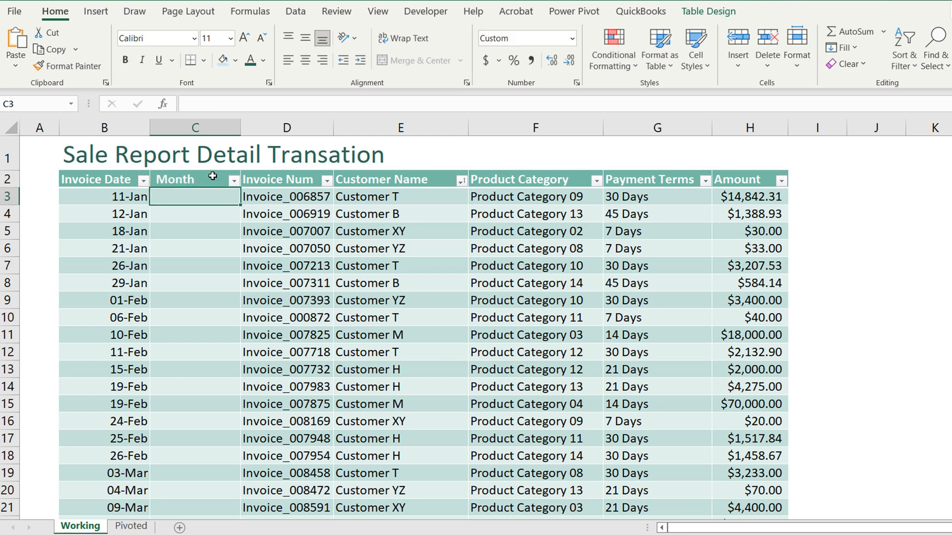
Fill the Month column with the formula =MONTH([@[Invoice Date]]) and autofit the column's width
{"action": "type", "text": "="}
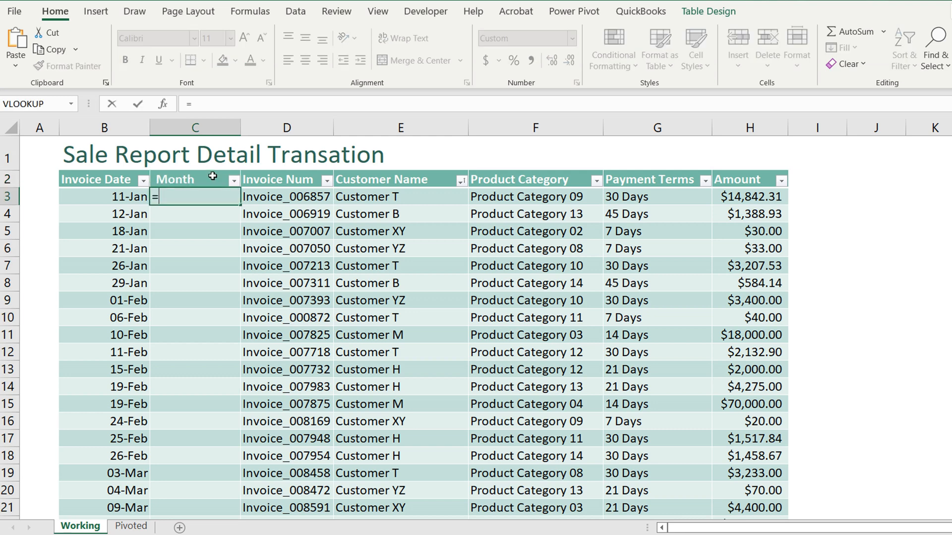
{"action": "type", "text": "mont"}
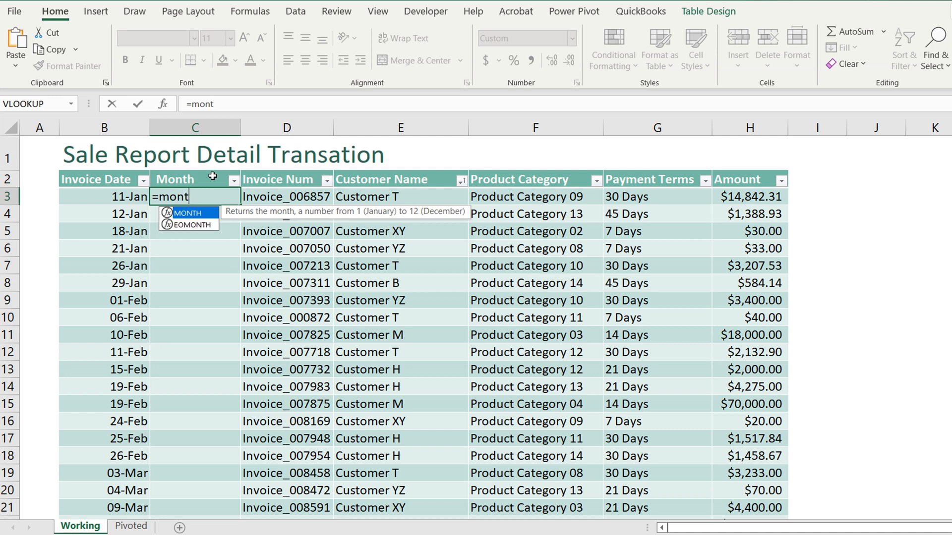
{"action": "type", "text": "h("}
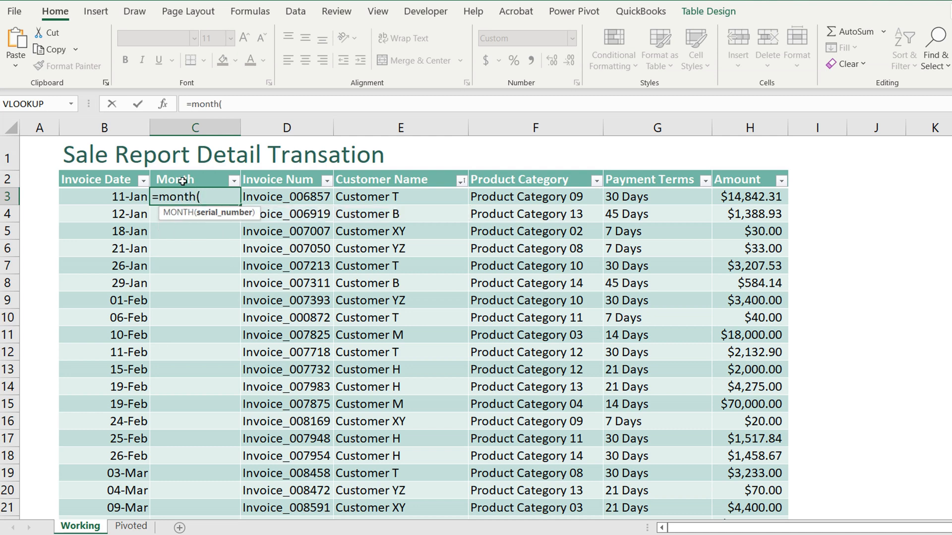
{"action": "left_click", "coordinate": [133, 198]}
{"action": "key", "text": "Return"}
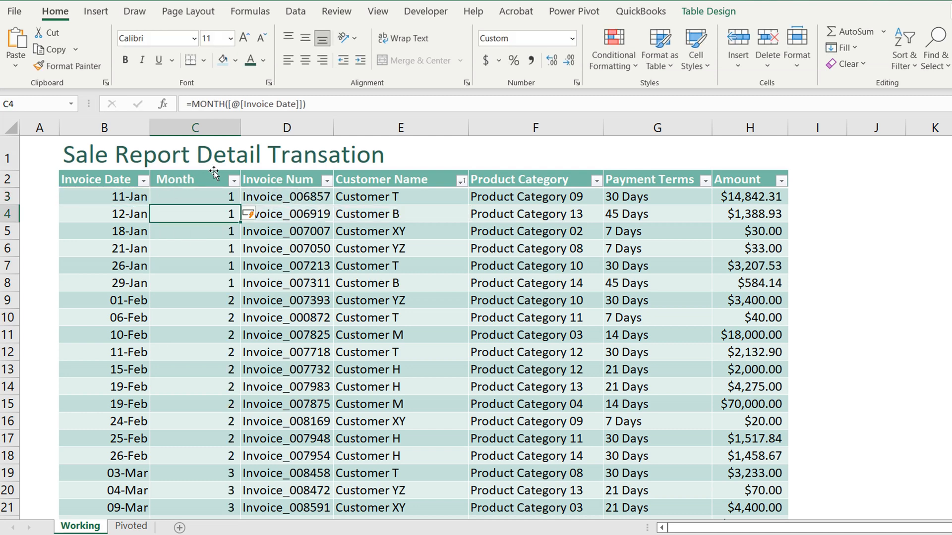
{"action": "double_click", "coordinate": [238, 125]}
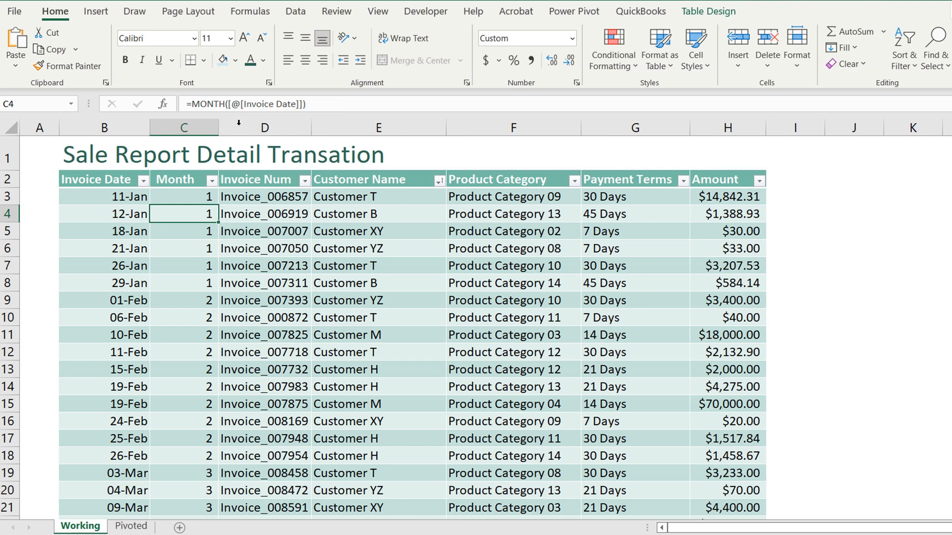
{"action": "left_click", "coordinate": [252, 350]}
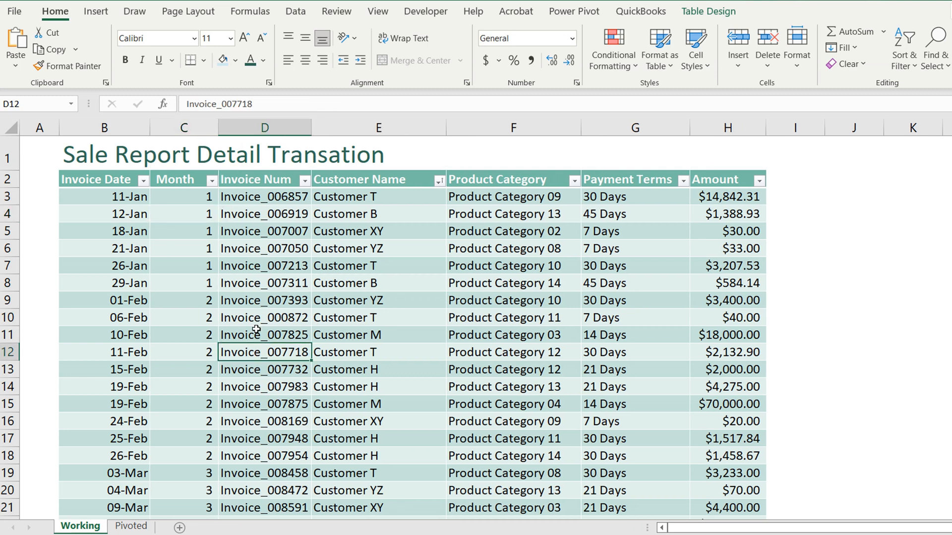
Create a PivotTable from the transaction table Table2 on a new worksheet
{"action": "left_click", "coordinate": [155, 270]}
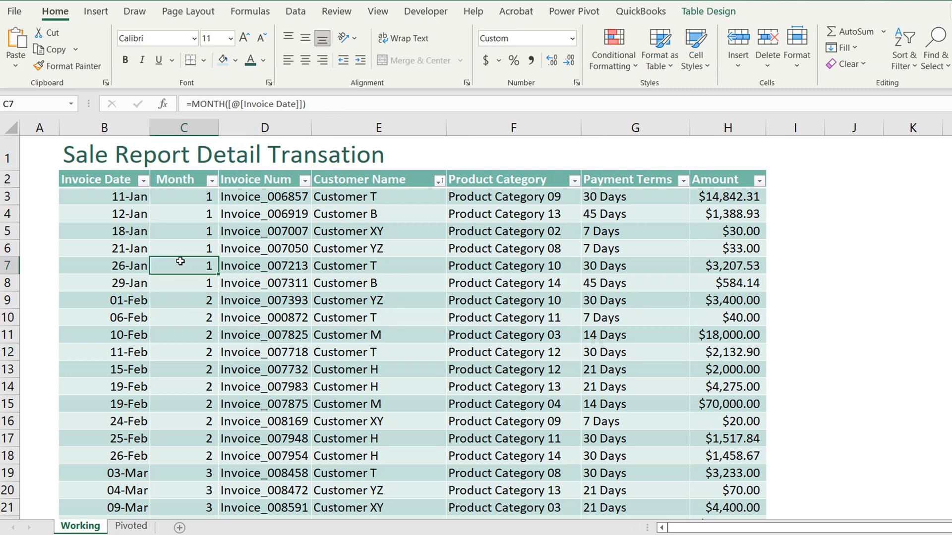
{"action": "left_click", "coordinate": [97, 12]}
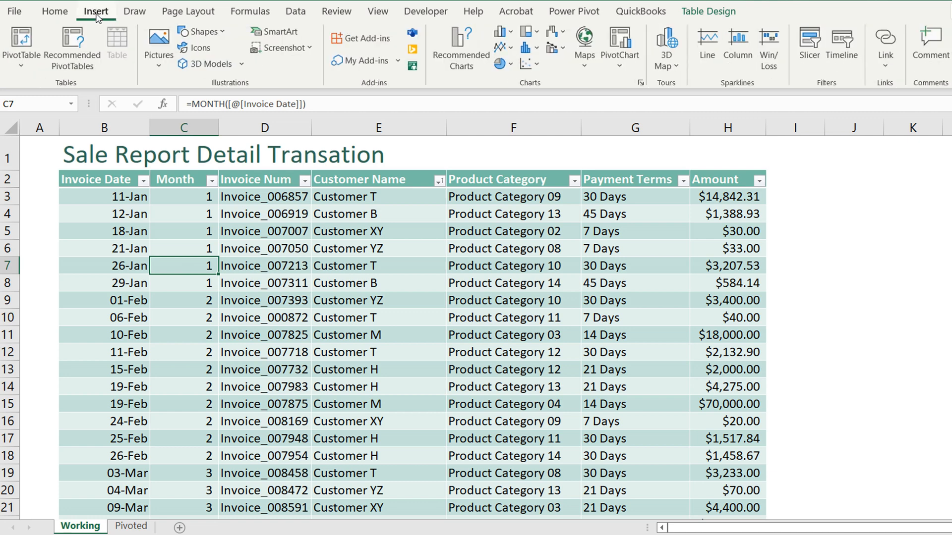
{"action": "left_click", "coordinate": [20, 62]}
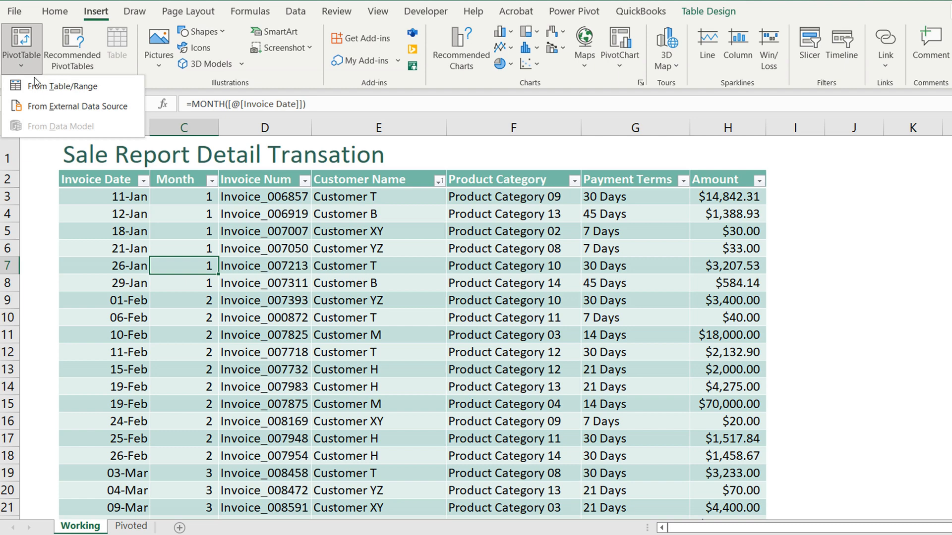
{"action": "left_click", "coordinate": [45, 88]}
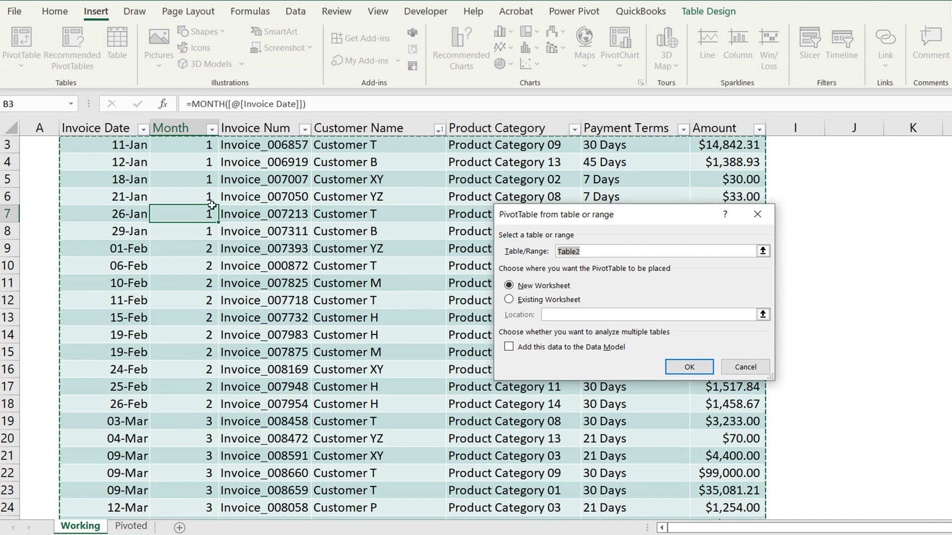
{"action": "left_click", "coordinate": [682, 366]}
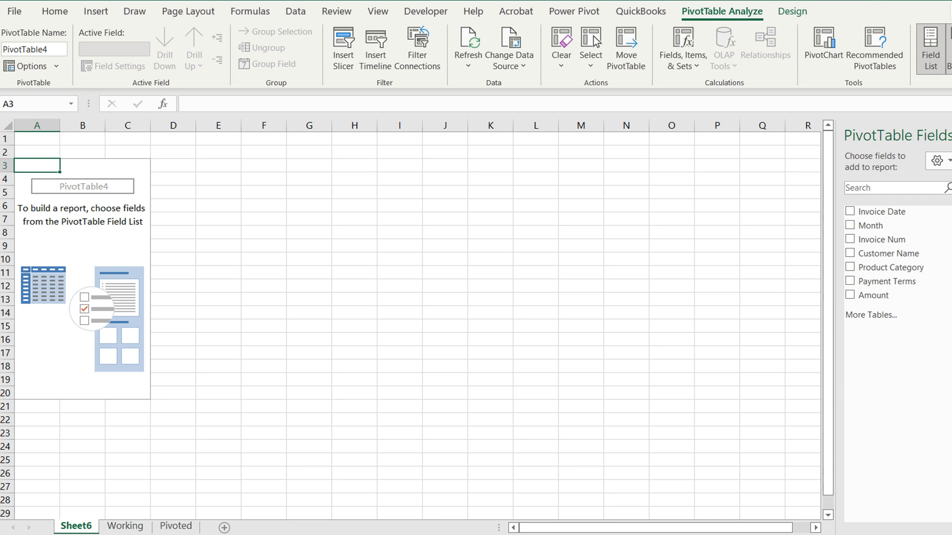
Close the PivotTable field list and show it again from within the empty pivot table
{"action": "left_click", "coordinate": [951, 135]}
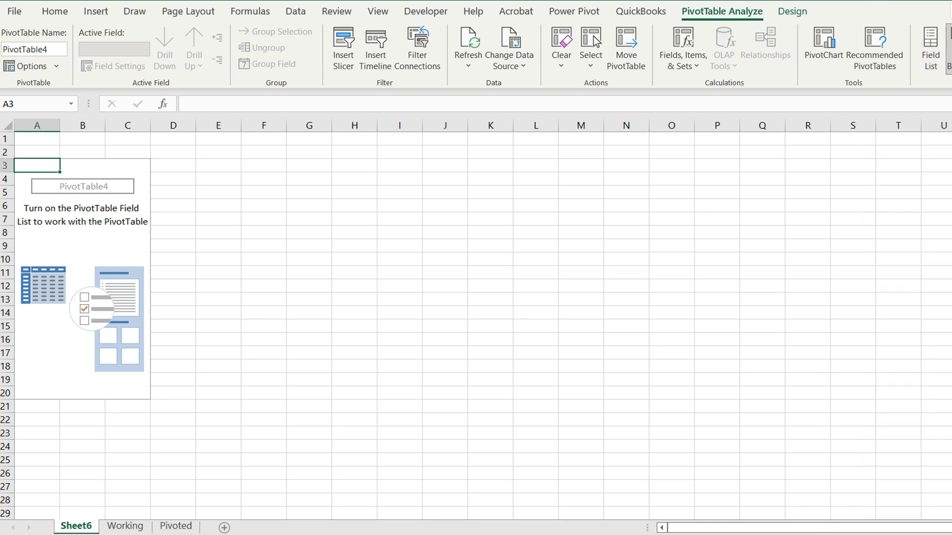
{"action": "left_click", "coordinate": [81, 232]}
{"action": "left_click", "coordinate": [120, 245]}
{"action": "right_click", "coordinate": [99, 248]}
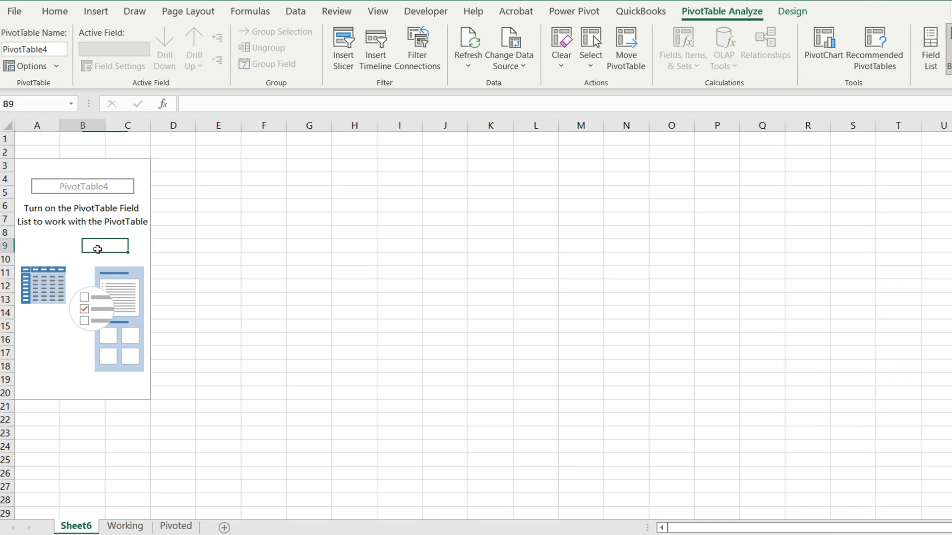
{"action": "left_click", "coordinate": [144, 341]}
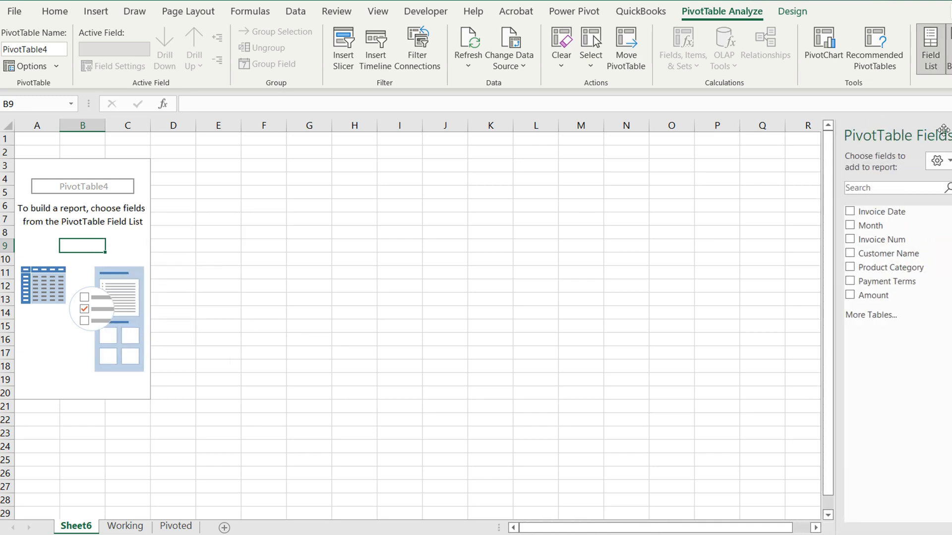
Add Month to the pivot table's rows and Amount twice to its values, widening the field list to reach the areas
{"action": "left_click", "coordinate": [870, 227]}
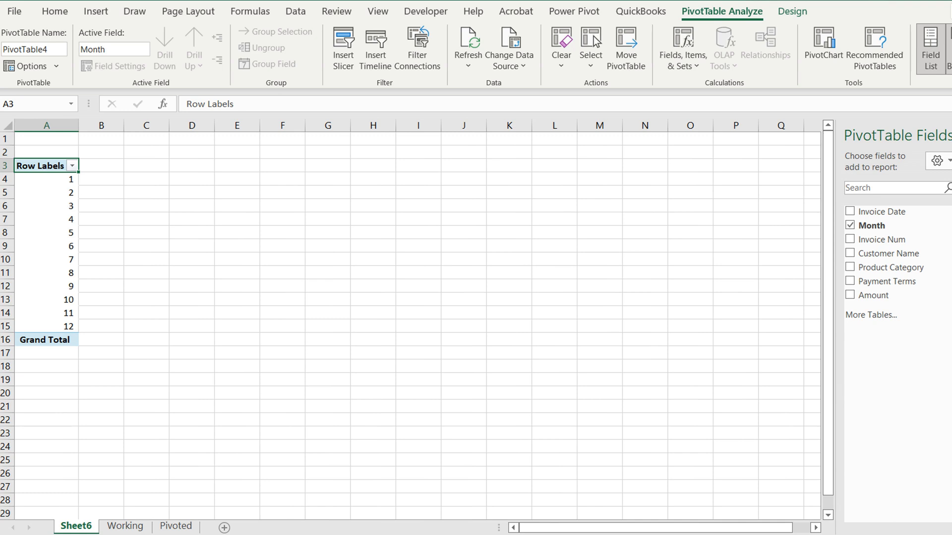
{"action": "left_click", "coordinate": [850, 295]}
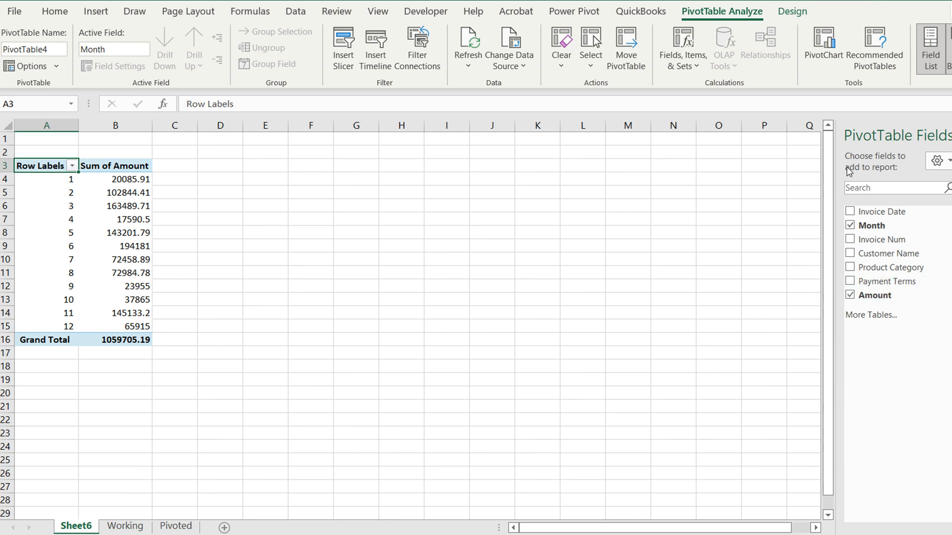
{"action": "left_click_drag", "start_coordinate": [836, 155], "coordinate": [619, 180]}
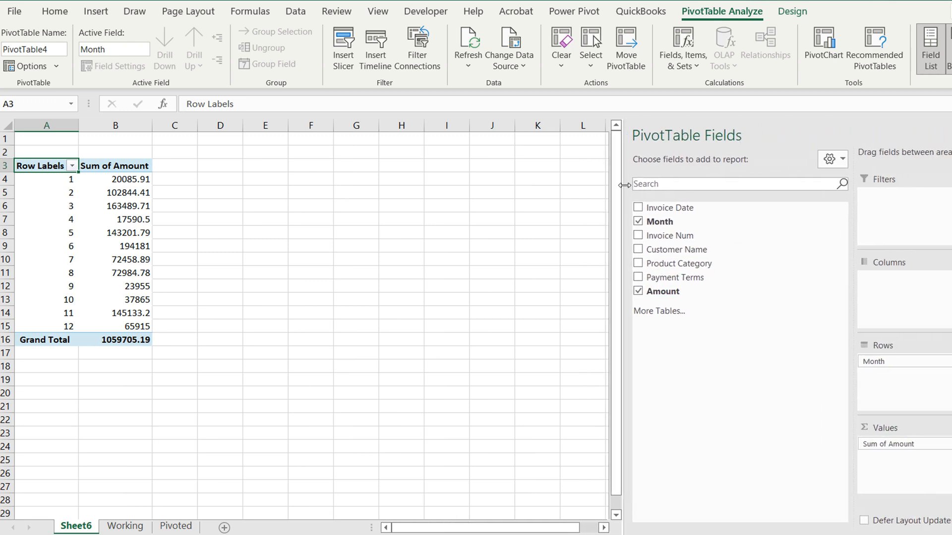
{"action": "left_click_drag", "start_coordinate": [853, 220], "coordinate": [749, 225]}
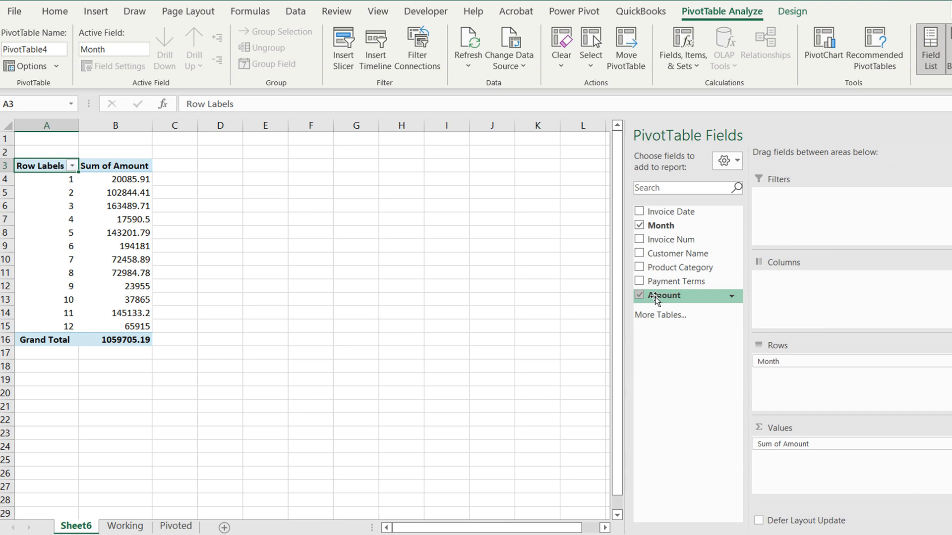
{"action": "left_click_drag", "start_coordinate": [656, 296], "coordinate": [804, 475]}
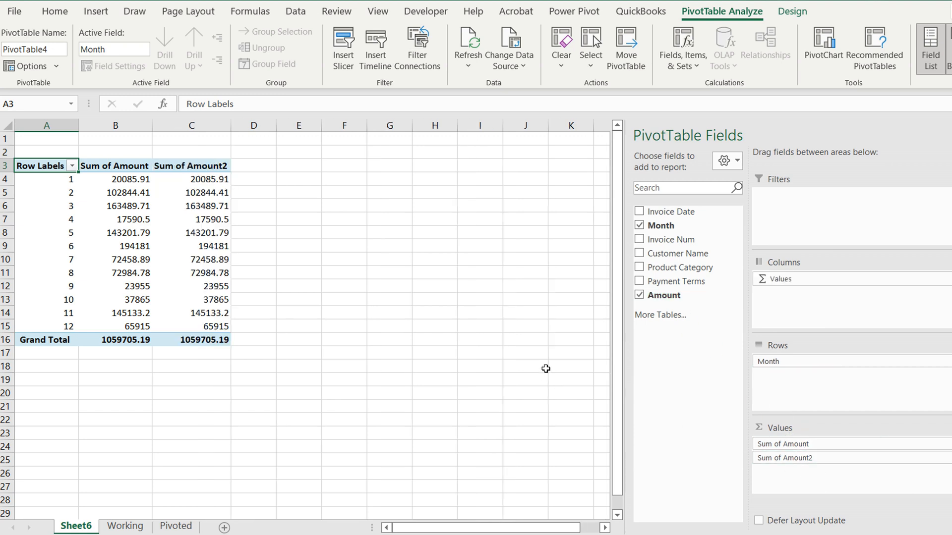
{"action": "left_click", "coordinate": [390, 365]}
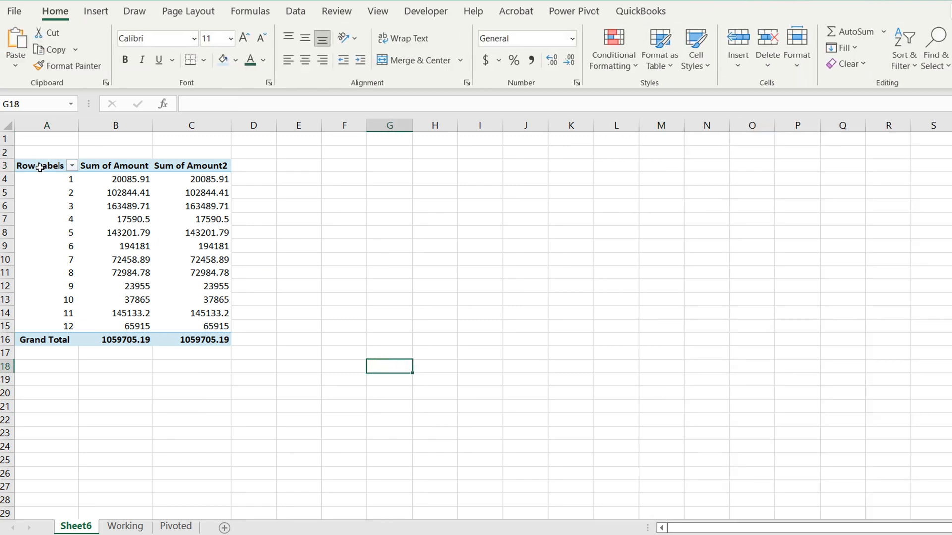
Rename the pivot table's Row Labels header to Month
{"action": "left_click", "coordinate": [40, 168]}
{"action": "type", "text": "Month"}
{"action": "key", "text": "Tab"}
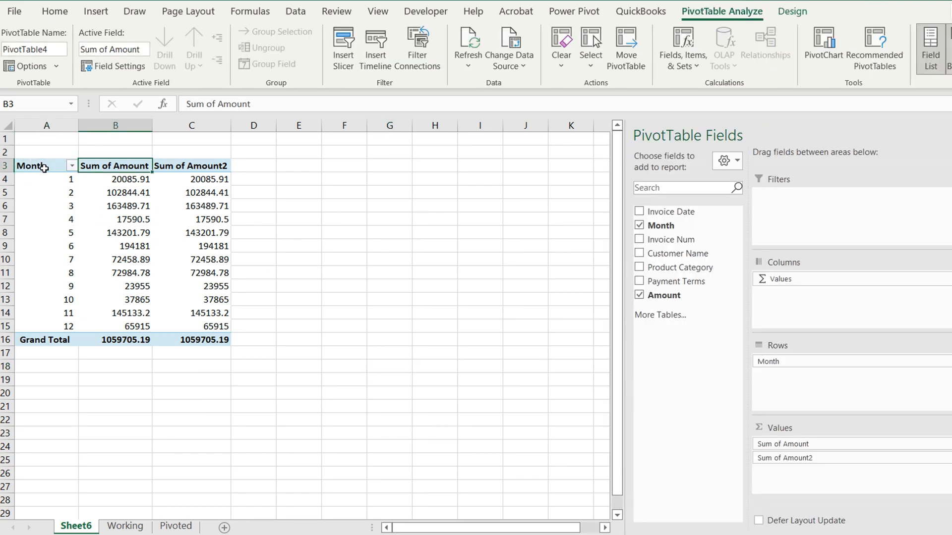
Format the Sum of Amount value field as Accounting with the $ symbol and 2 decimal places
{"action": "left_click", "coordinate": [780, 445]}
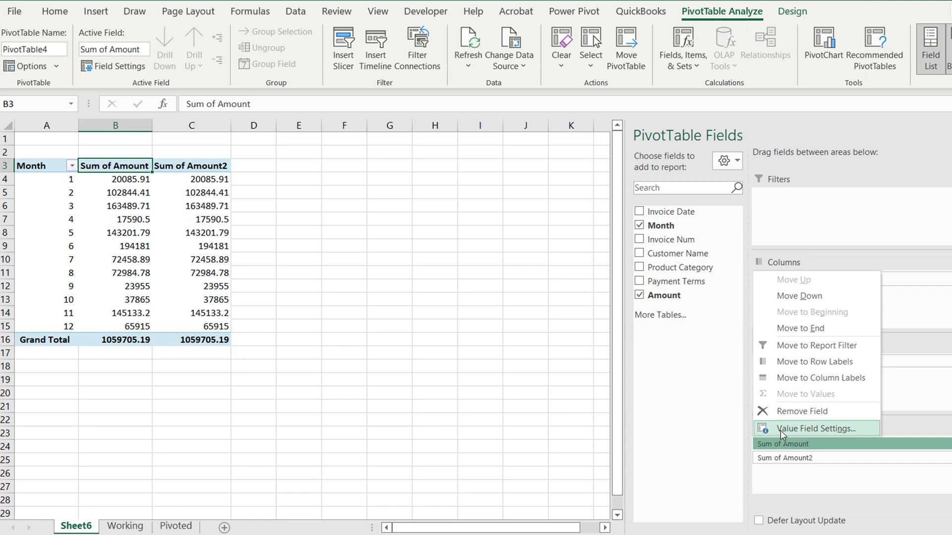
{"action": "left_click", "coordinate": [783, 430]}
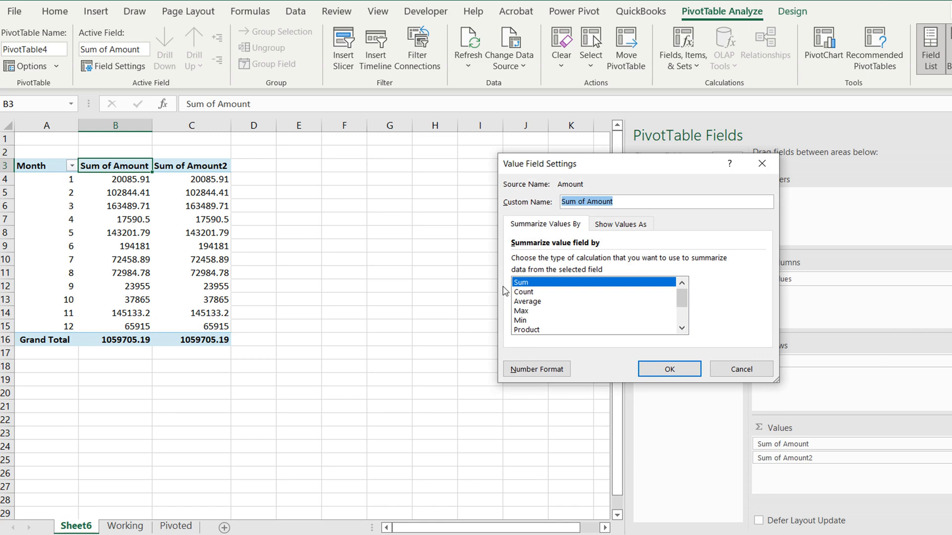
{"action": "left_click", "coordinate": [533, 371]}
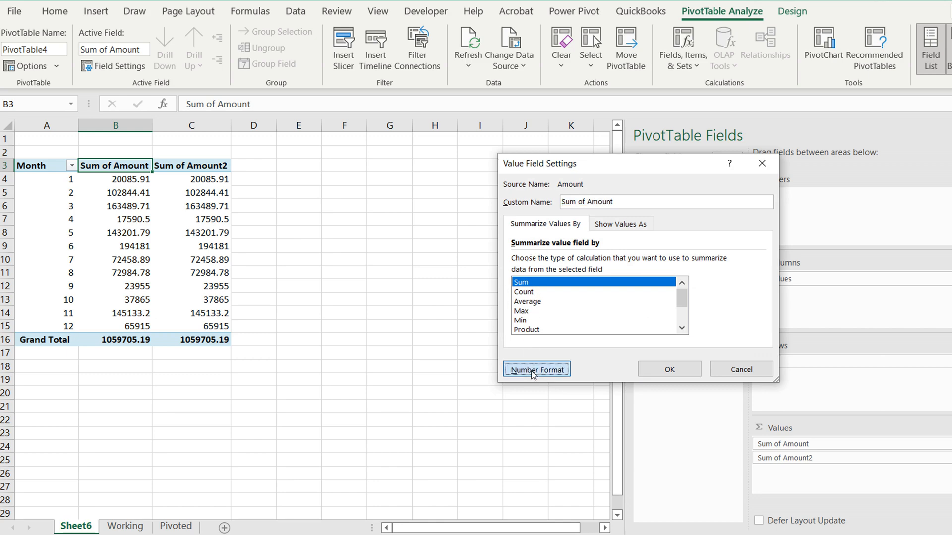
{"action": "left_click", "coordinate": [485, 193]}
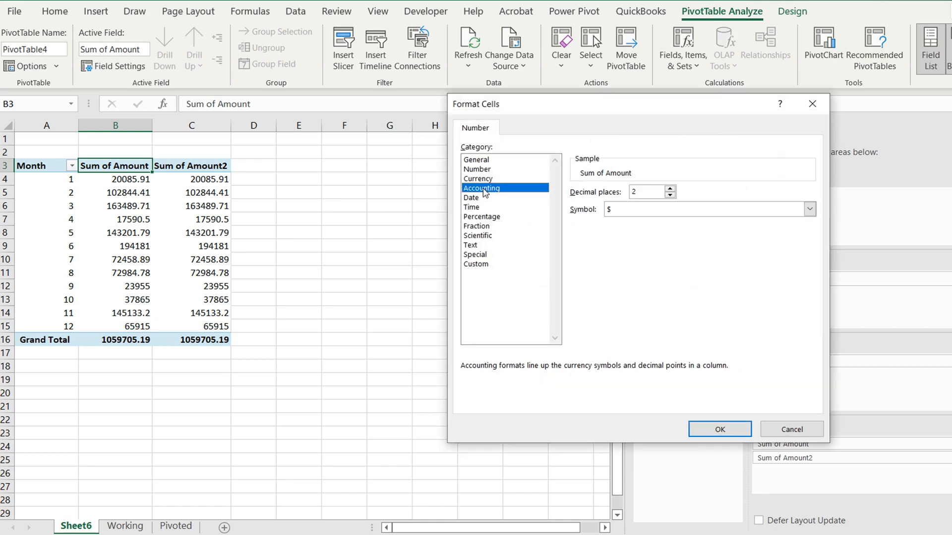
{"action": "left_click", "coordinate": [716, 429]}
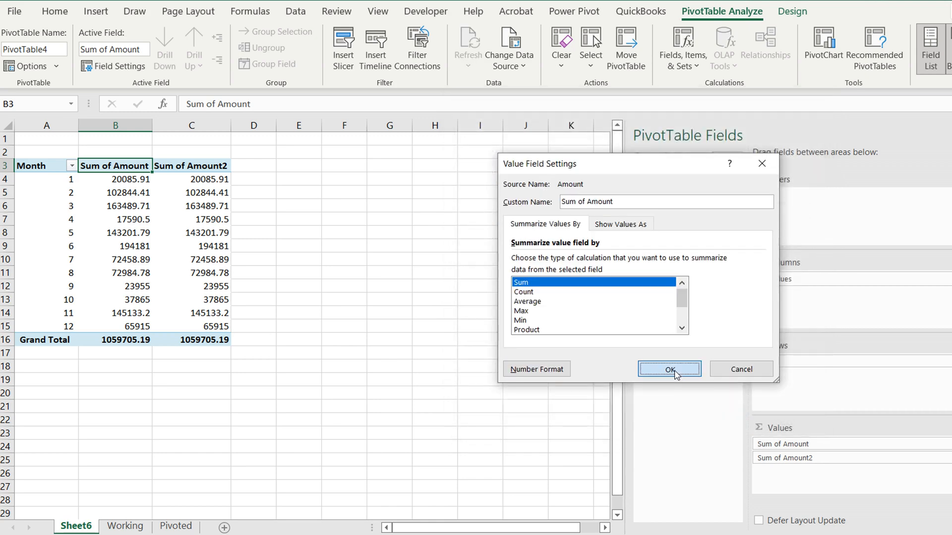
{"action": "left_click", "coordinate": [669, 369]}
{"action": "left_click", "coordinate": [249, 269]}
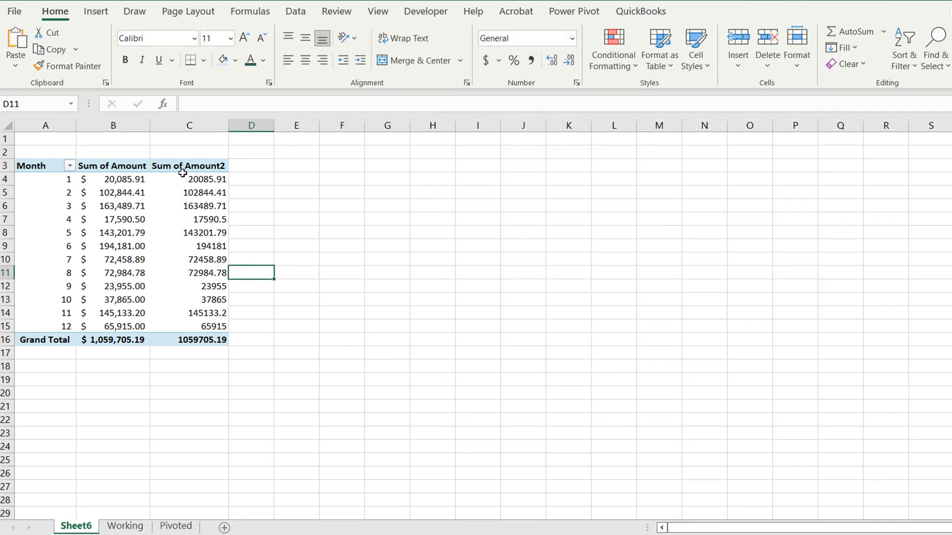
Show the Sum of Amount2 values as % Difference From, with base field Month and base item (previous)
{"action": "left_click", "coordinate": [207, 166]}
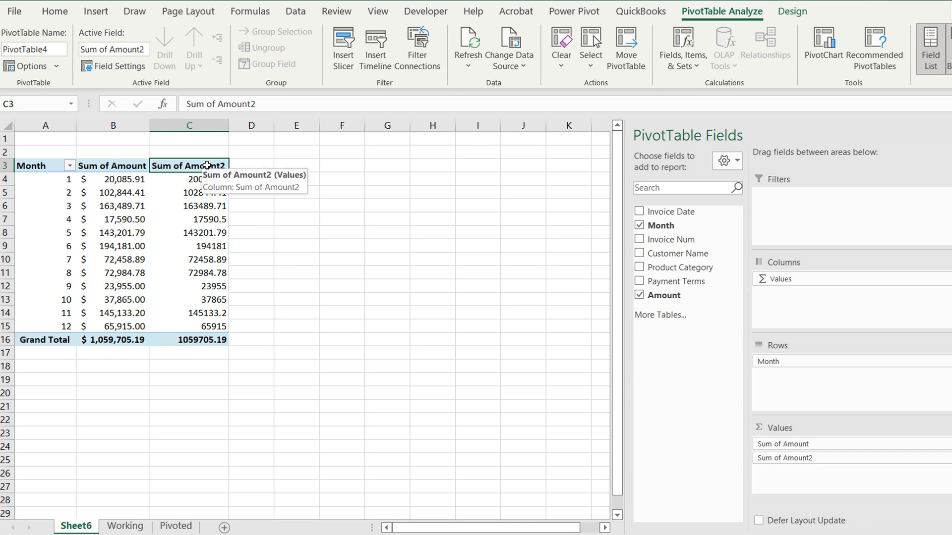
{"action": "right_click", "coordinate": [207, 166]}
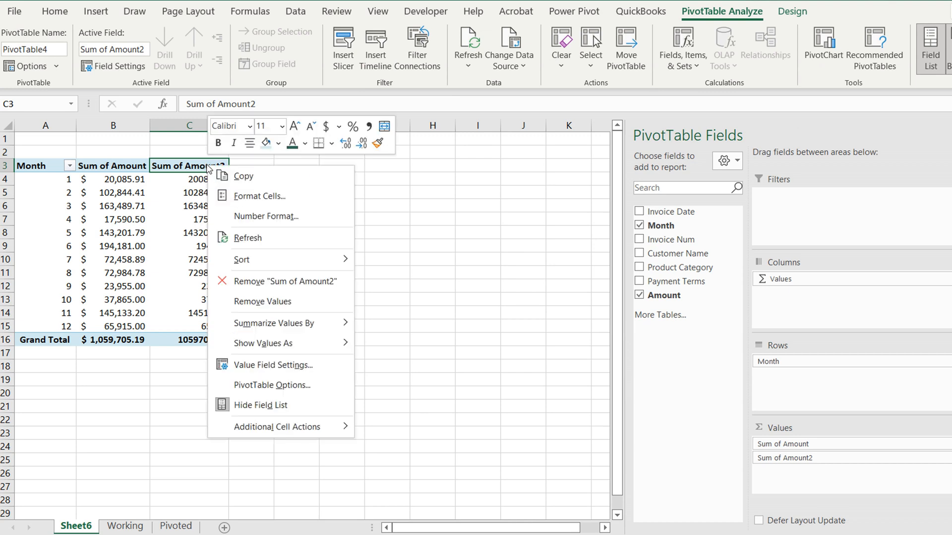
{"action": "mouse_move", "coordinate": [257, 347]}
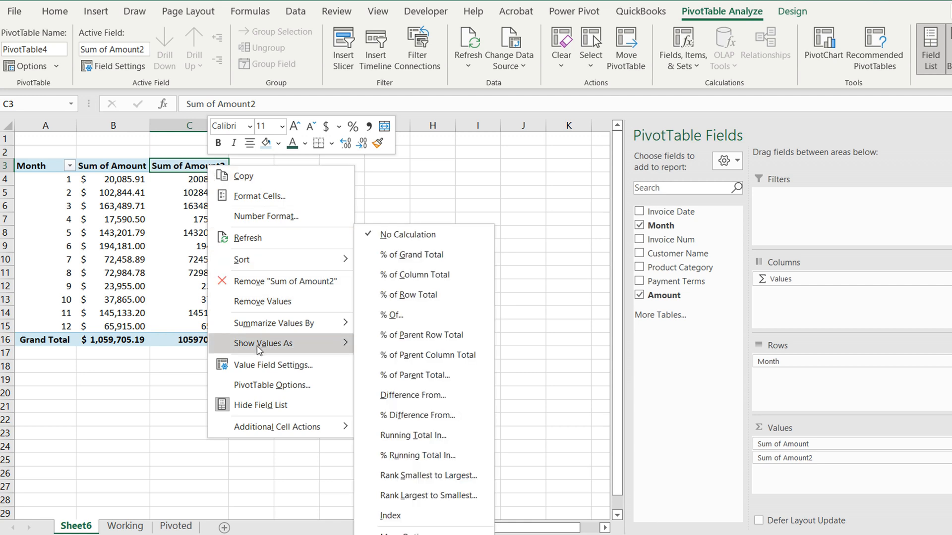
{"action": "left_click", "coordinate": [408, 416]}
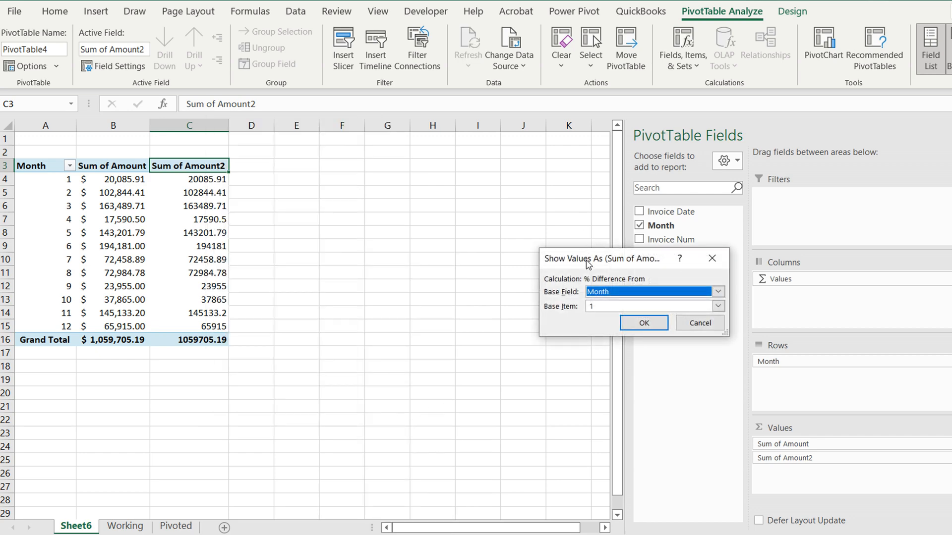
{"action": "left_click_drag", "start_coordinate": [587, 262], "coordinate": [457, 186]}
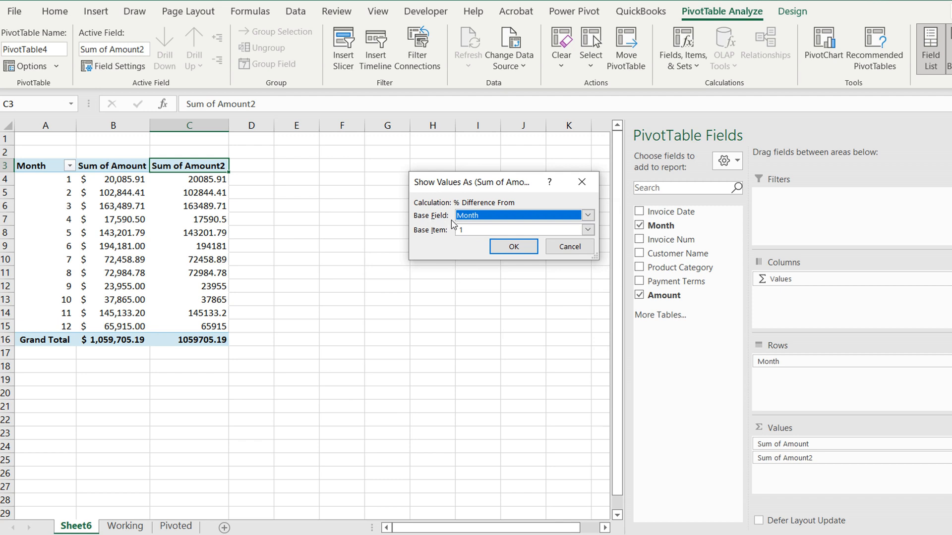
{"action": "left_click", "coordinate": [588, 230]}
{"action": "left_click", "coordinate": [535, 242]}
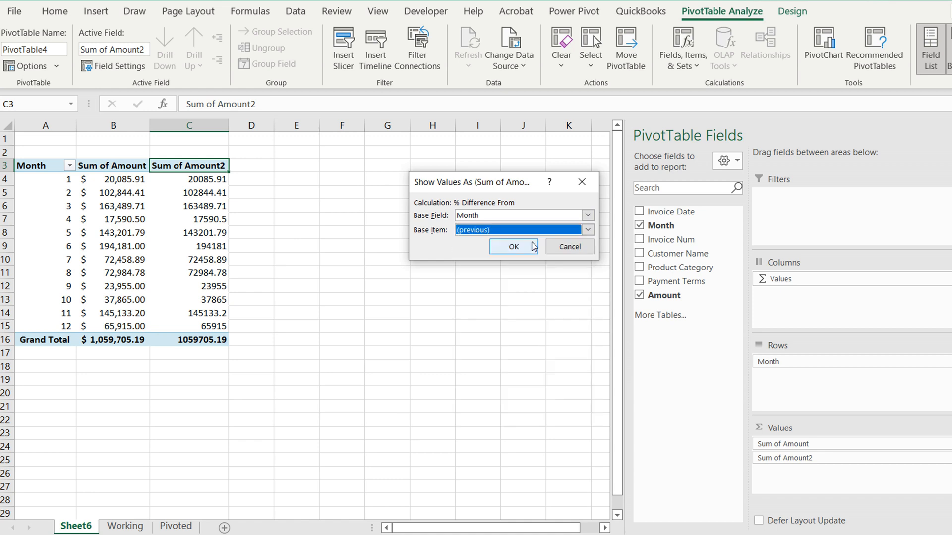
{"action": "left_click", "coordinate": [514, 246]}
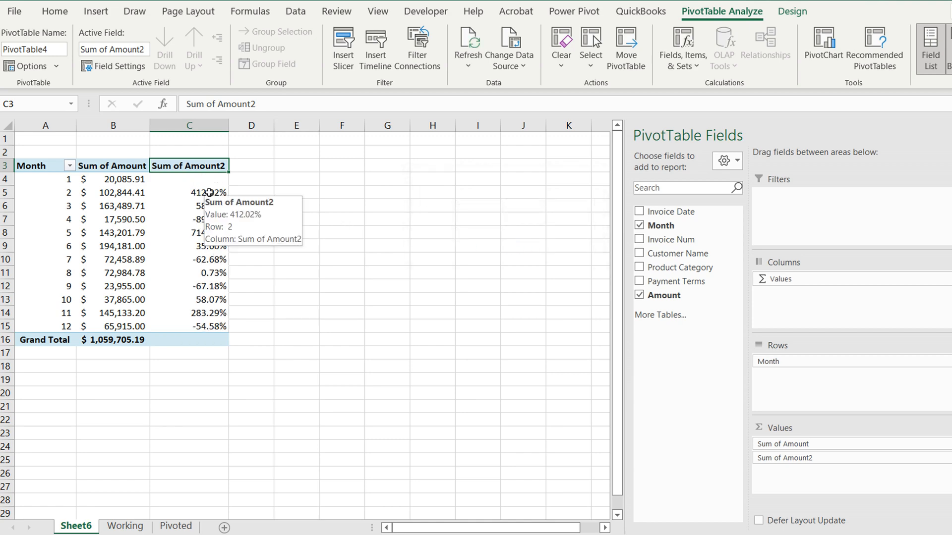
Rename the Sum of Amount2 header to Changed and autofit column C
{"action": "type", "text": "Ch"}
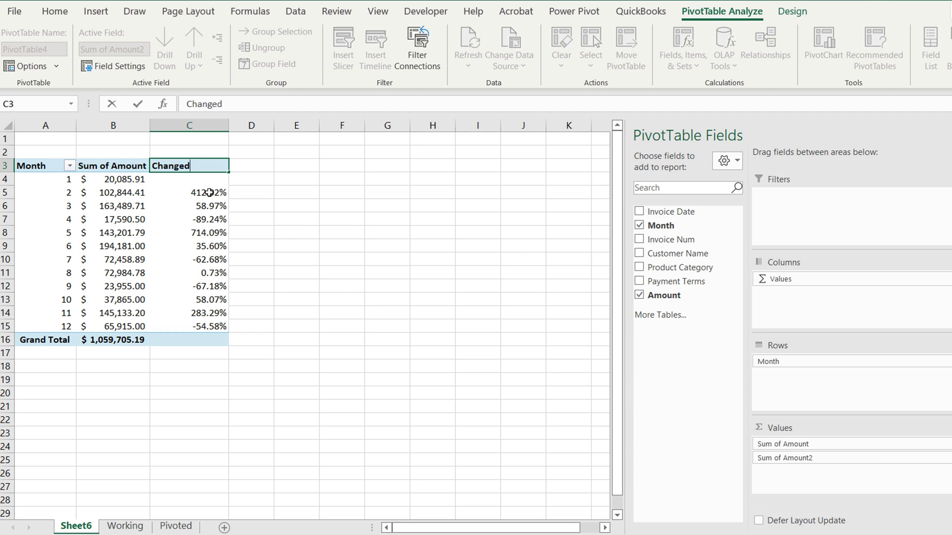
{"action": "type", "text": "anged"}
{"action": "key", "text": "Return"}
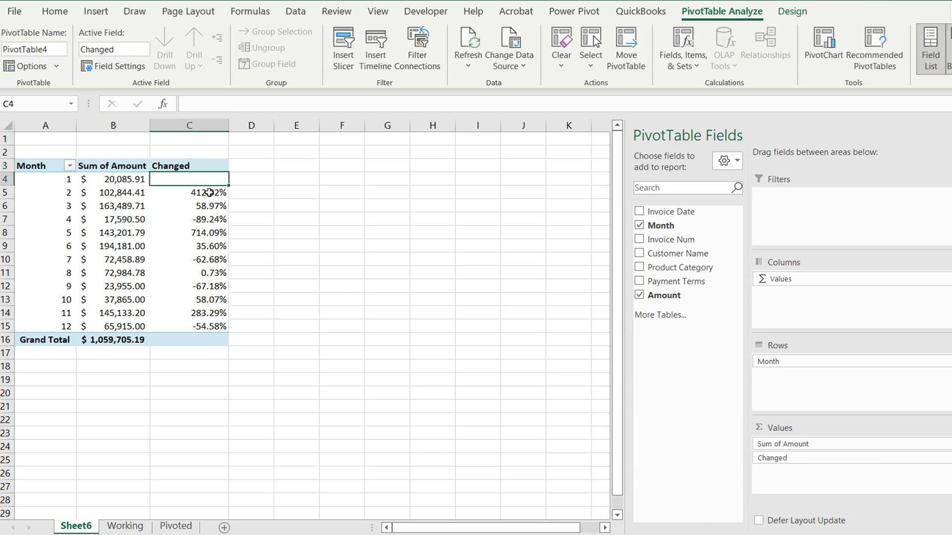
{"action": "double_click", "coordinate": [228, 122]}
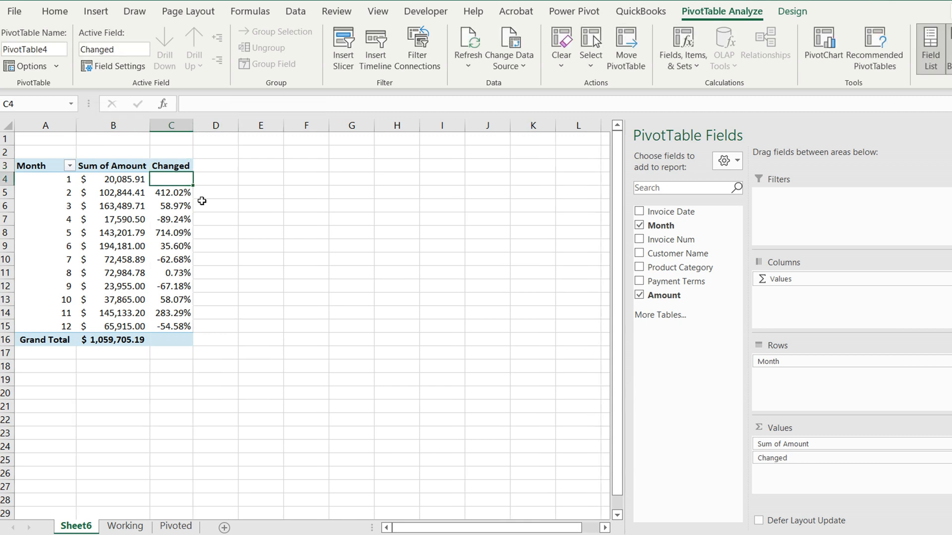
{"action": "left_click", "coordinate": [254, 218]}
Apply the 3 Arrows (Colored) icon set to the Changed values in C4:C15 and widen column C to fit them
{"action": "left_click_drag", "start_coordinate": [171, 179], "coordinate": [168, 244]}
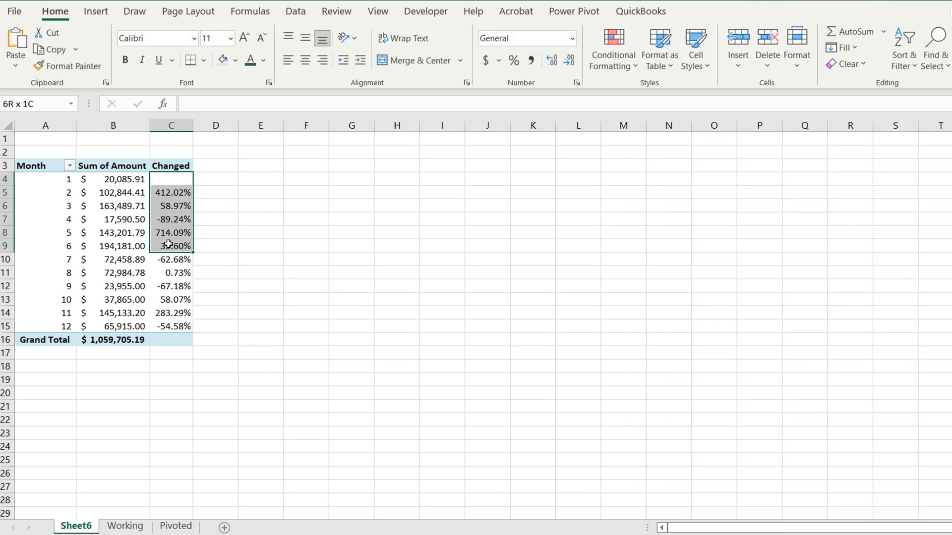
{"action": "left_click_drag", "start_coordinate": [169, 244], "coordinate": [180, 329]}
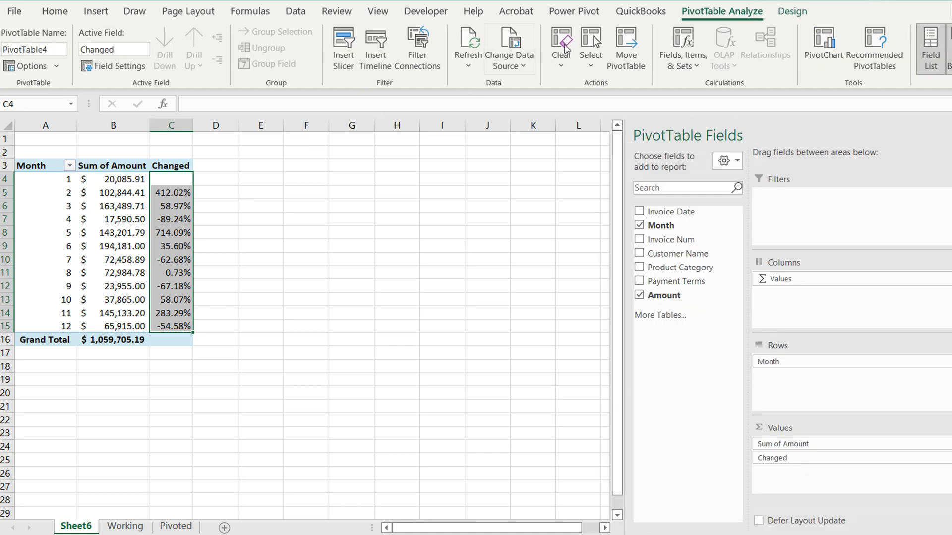
{"action": "left_click", "coordinate": [294, 11]}
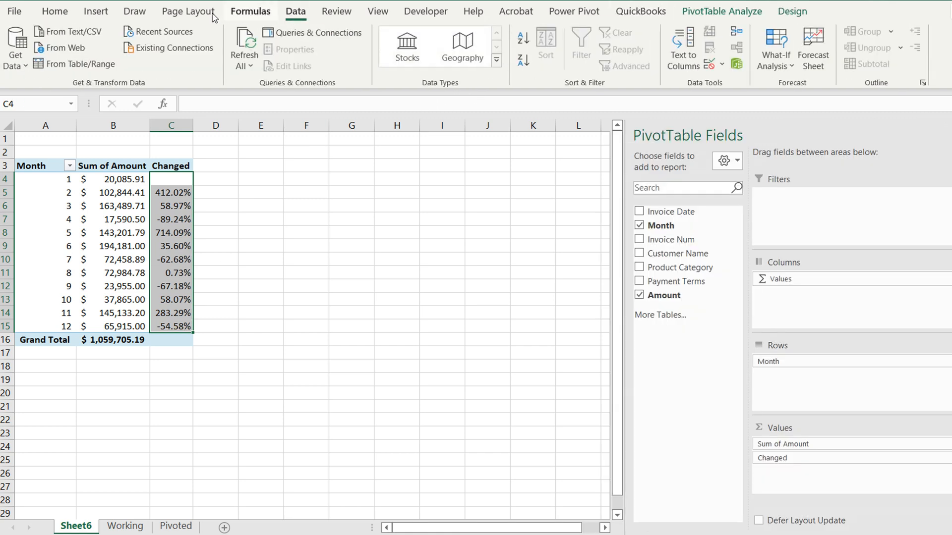
{"action": "left_click", "coordinate": [51, 14]}
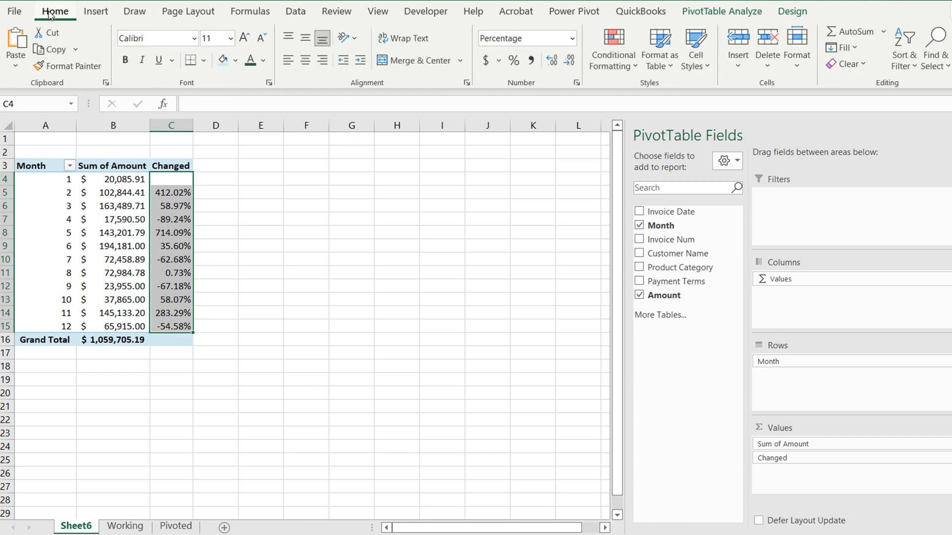
{"action": "left_click", "coordinate": [605, 70]}
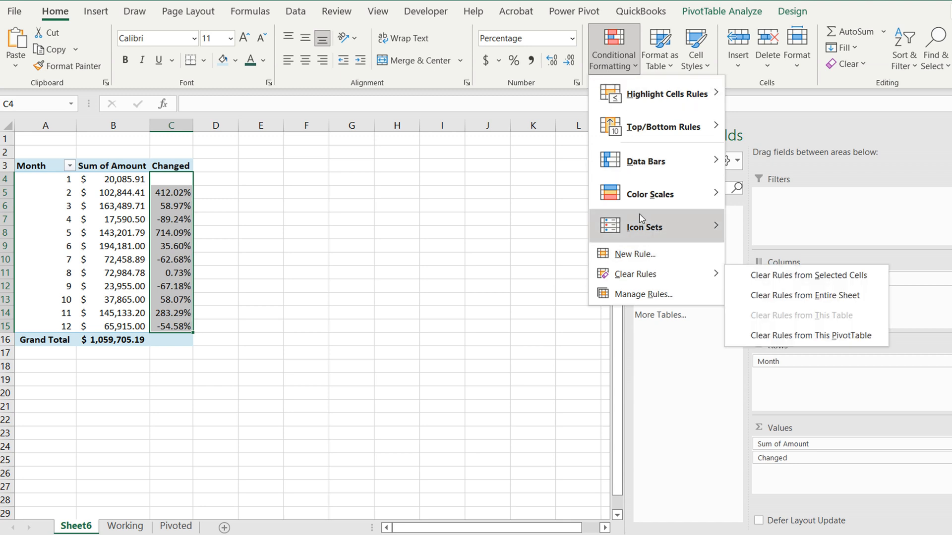
{"action": "mouse_move", "coordinate": [640, 236]}
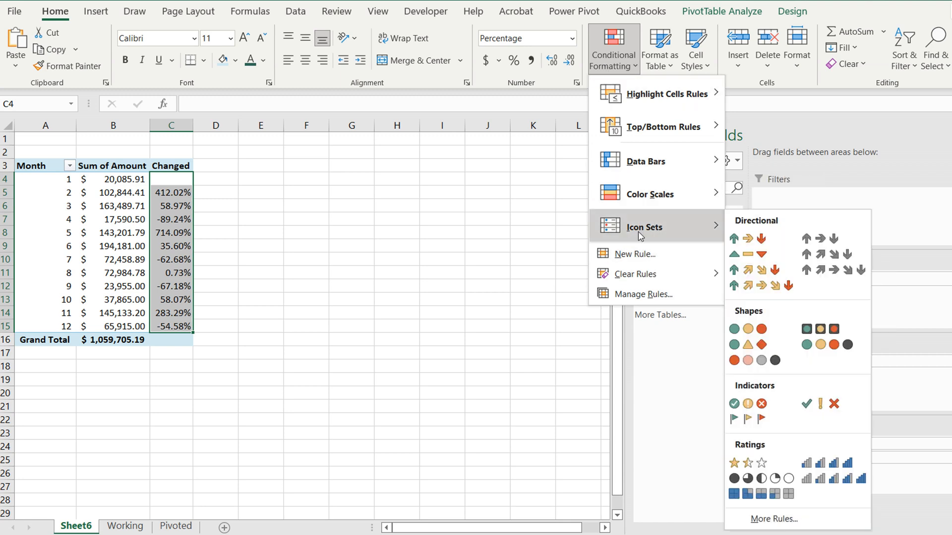
{"action": "left_click", "coordinate": [739, 238]}
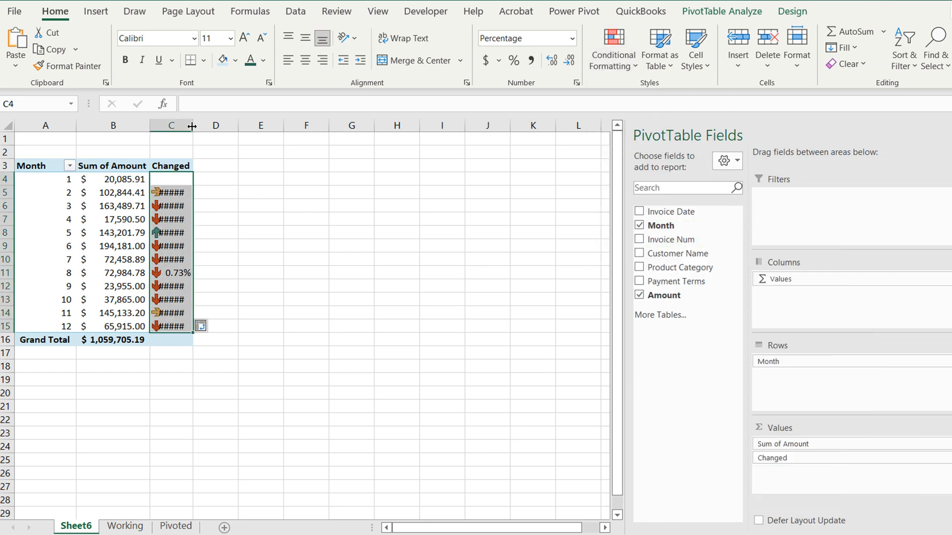
{"action": "left_click_drag", "start_coordinate": [192, 126], "coordinate": [229, 126]}
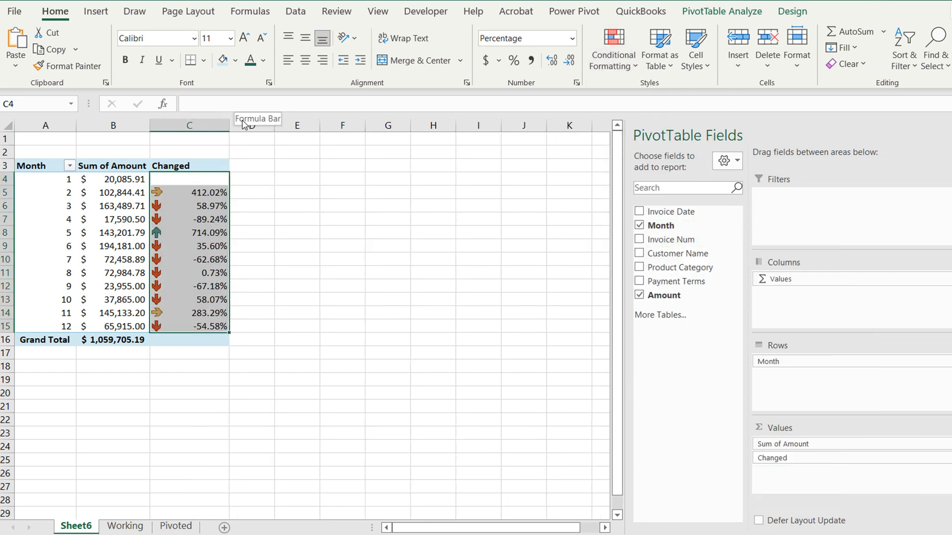
Edit the icon set rule for the Changed values so both arrow thresholds use type Number with value 0, and apply it
{"action": "left_click", "coordinate": [620, 59]}
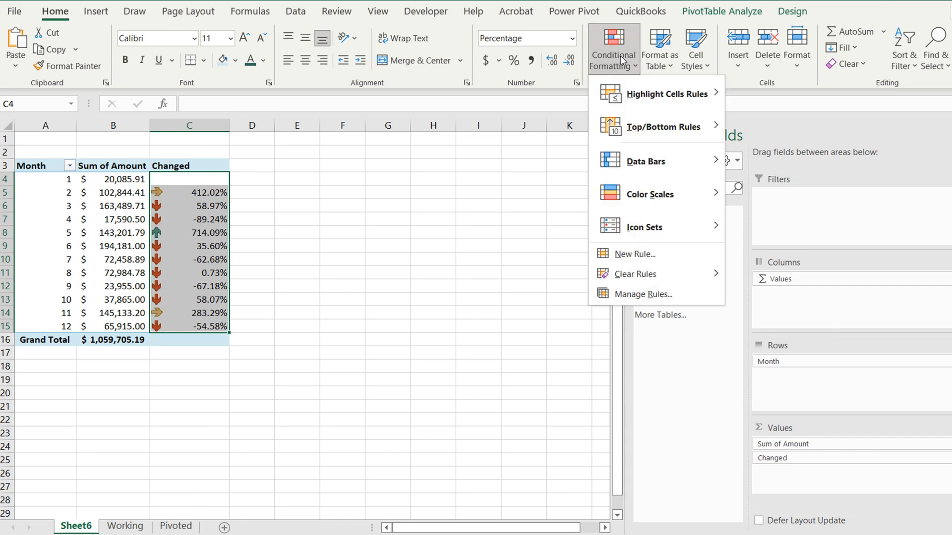
{"action": "left_click", "coordinate": [634, 297]}
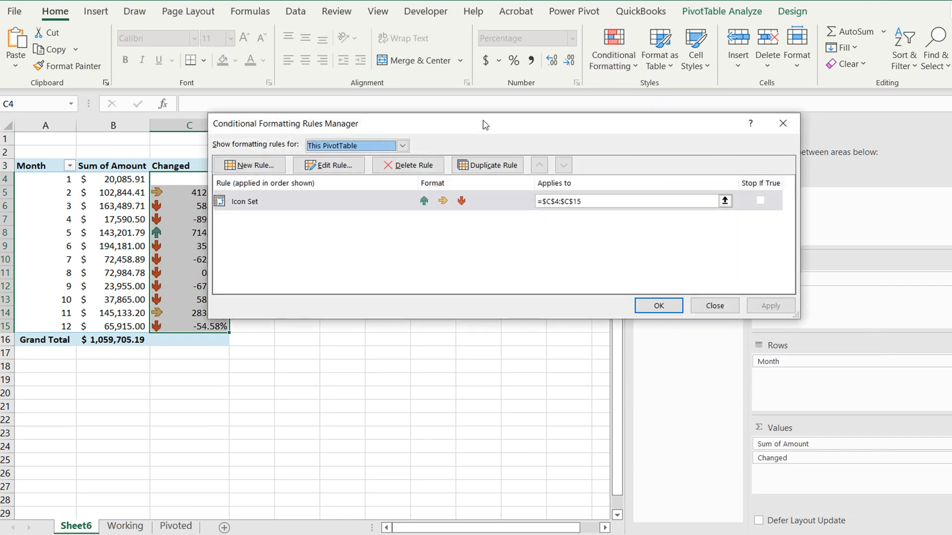
{"action": "double_click", "coordinate": [394, 198]}
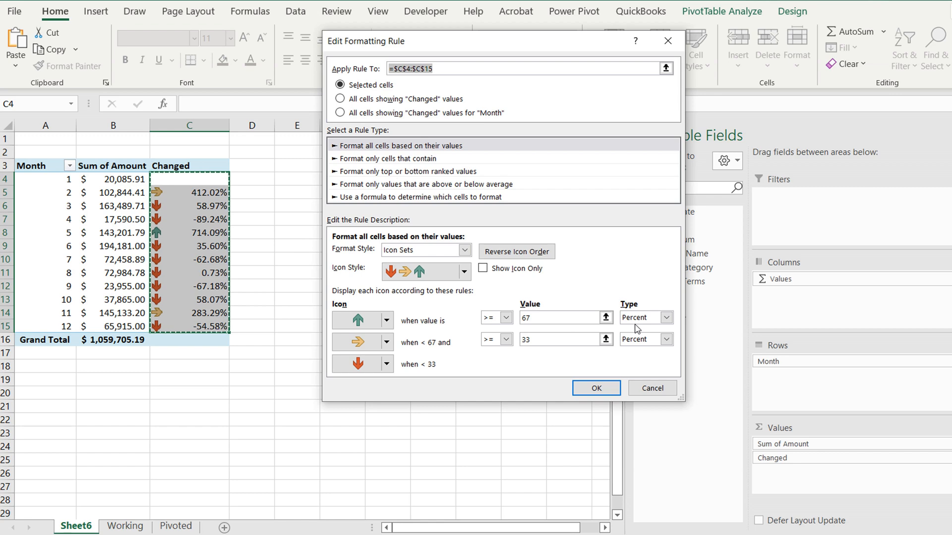
{"action": "left_click", "coordinate": [666, 319]}
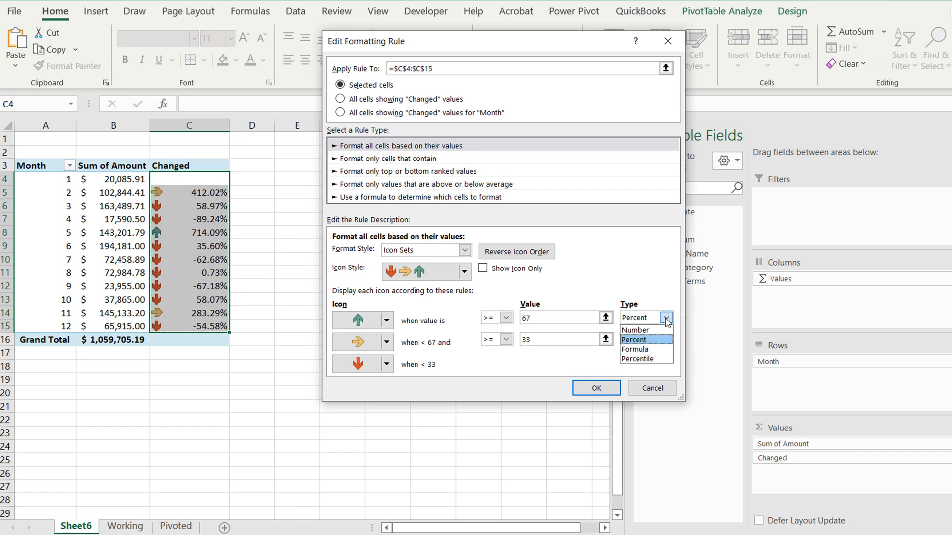
{"action": "left_click", "coordinate": [635, 331]}
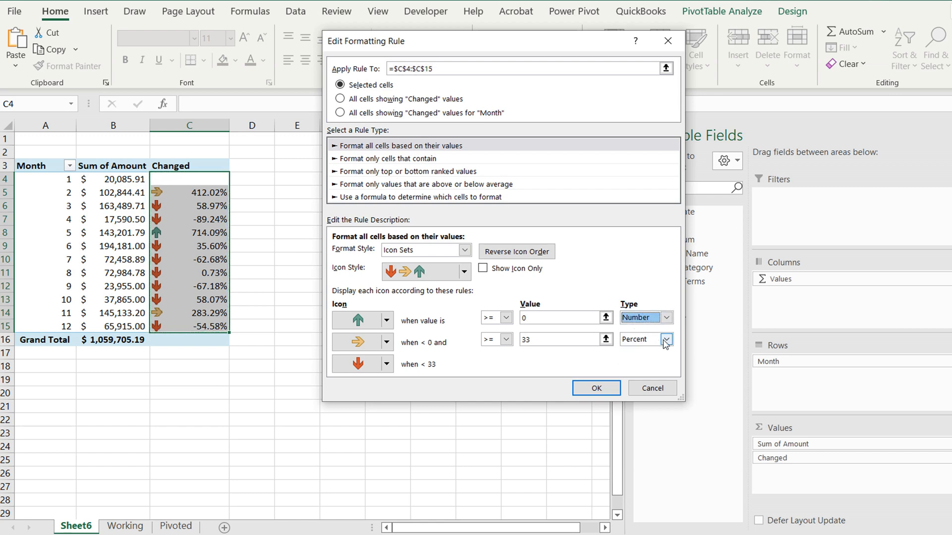
{"action": "left_click", "coordinate": [666, 339]}
{"action": "left_click", "coordinate": [637, 352]}
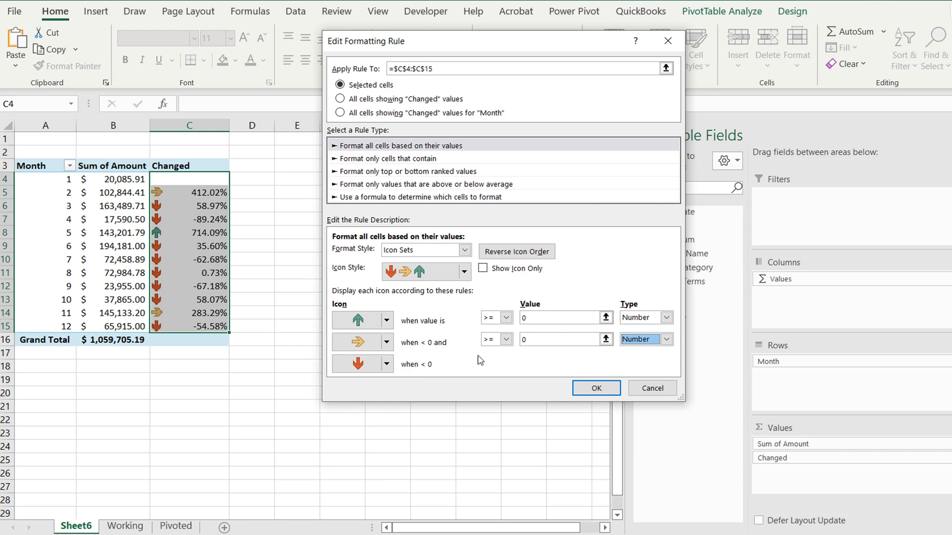
{"action": "left_click", "coordinate": [596, 388]}
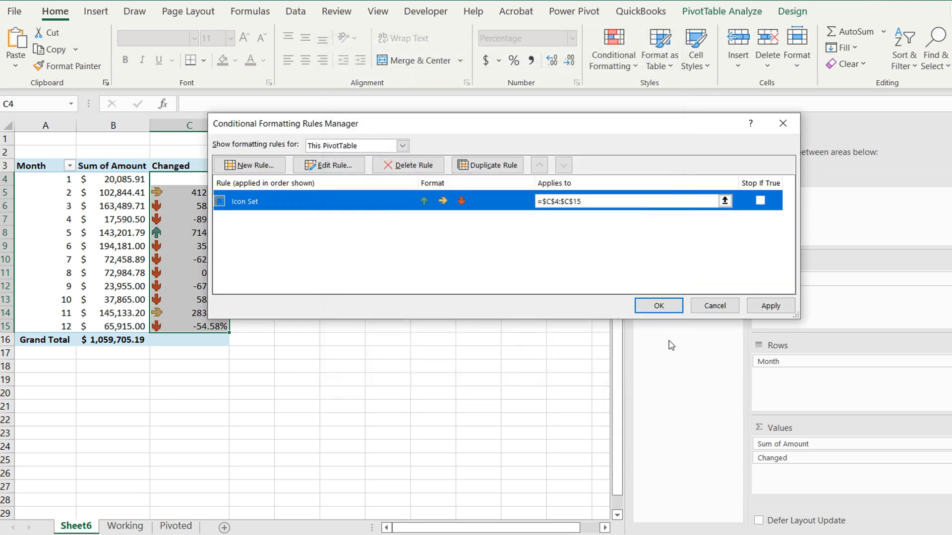
{"action": "left_click", "coordinate": [770, 307]}
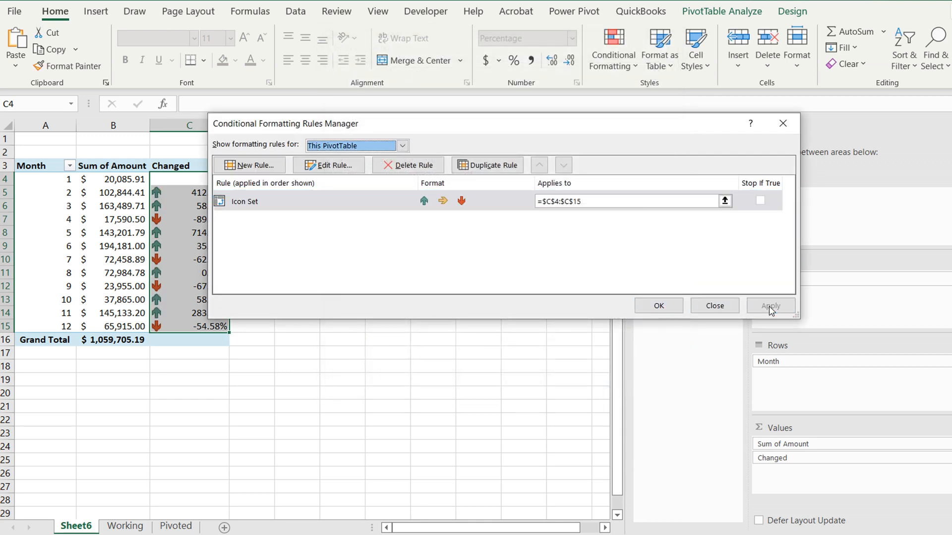
{"action": "left_click", "coordinate": [660, 305]}
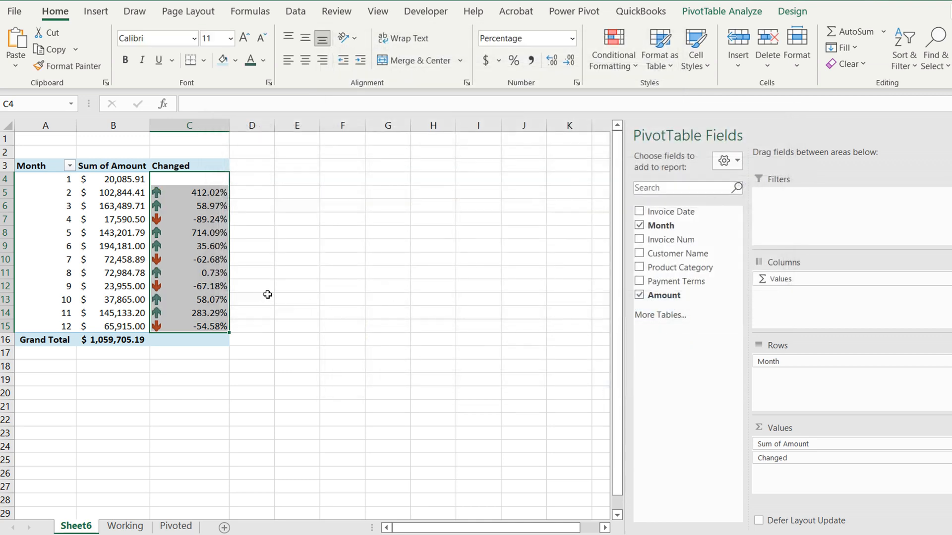
{"action": "left_click", "coordinate": [288, 229]}
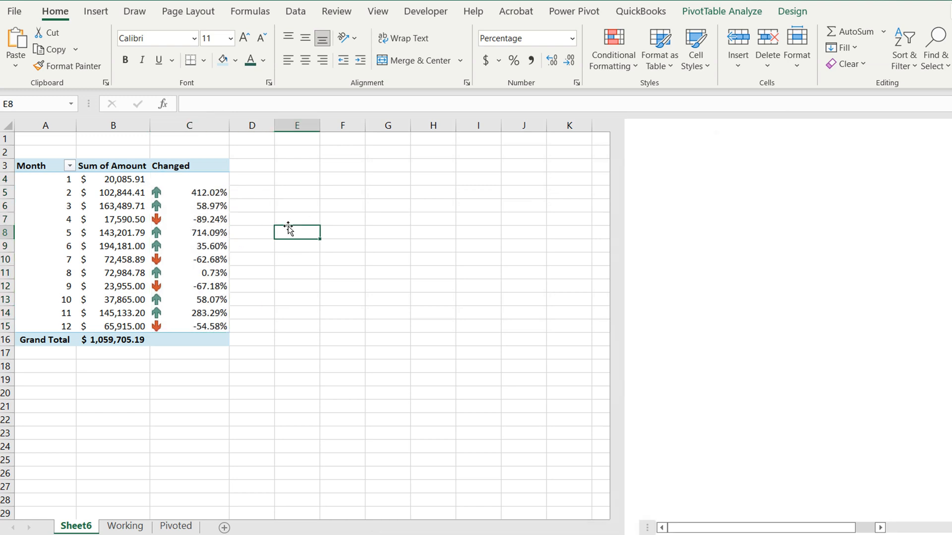
{"action": "mouse_move", "coordinate": [165, 196]}
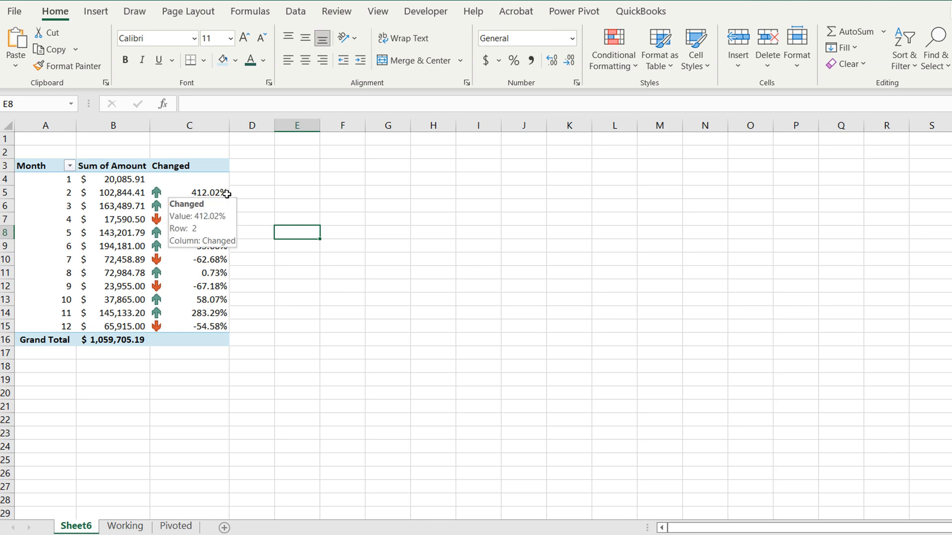
{"action": "mouse_move", "coordinate": [170, 223]}
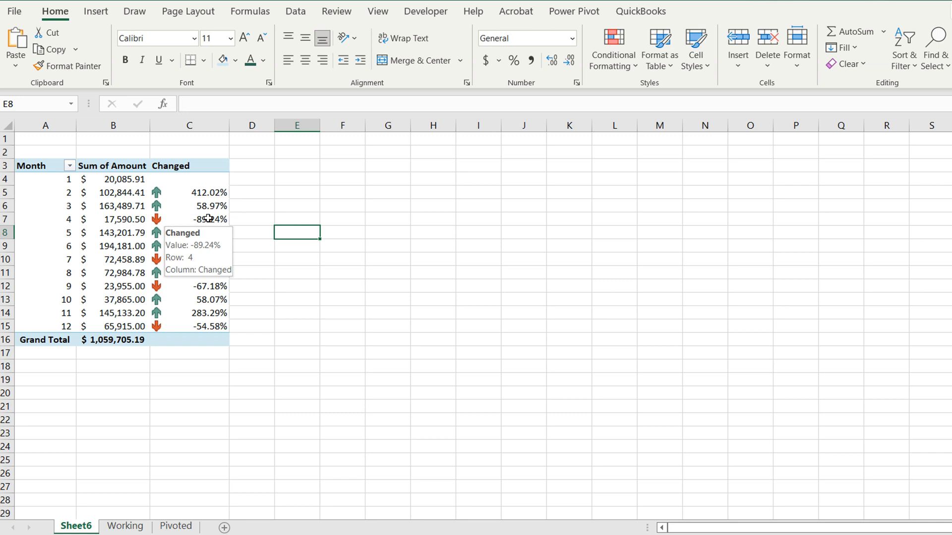
{"action": "left_click", "coordinate": [291, 219]}
{"action": "left_click_drag", "start_coordinate": [204, 179], "coordinate": [198, 322]}
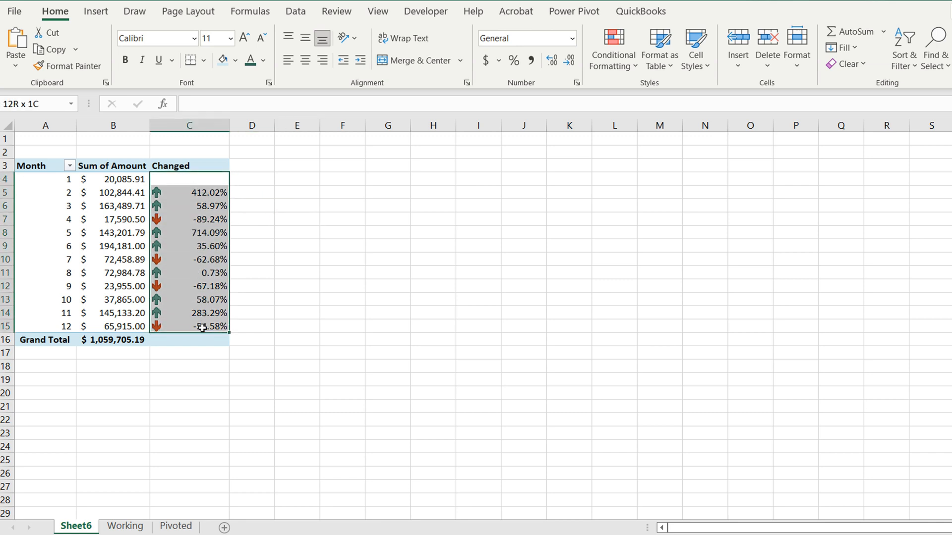
{"action": "left_click", "coordinate": [614, 60]}
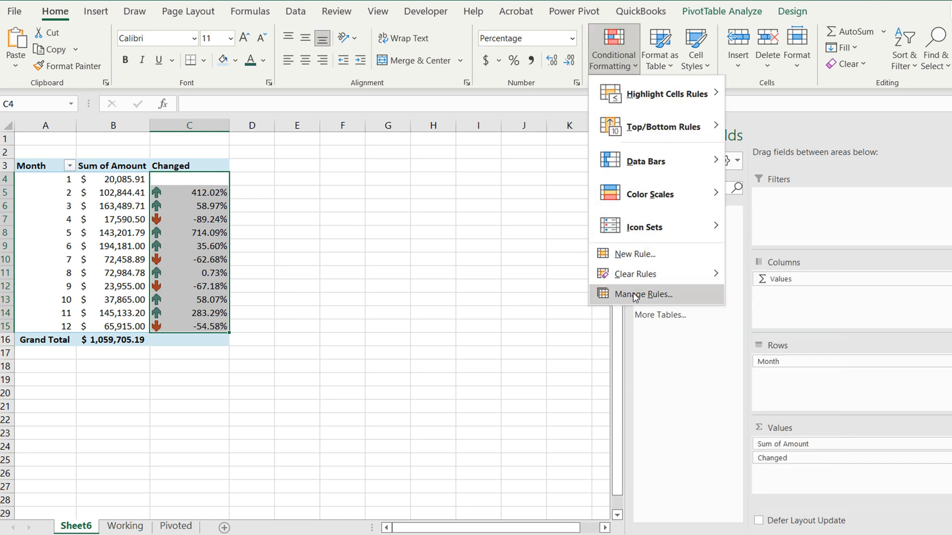
{"action": "left_click", "coordinate": [421, 288]}
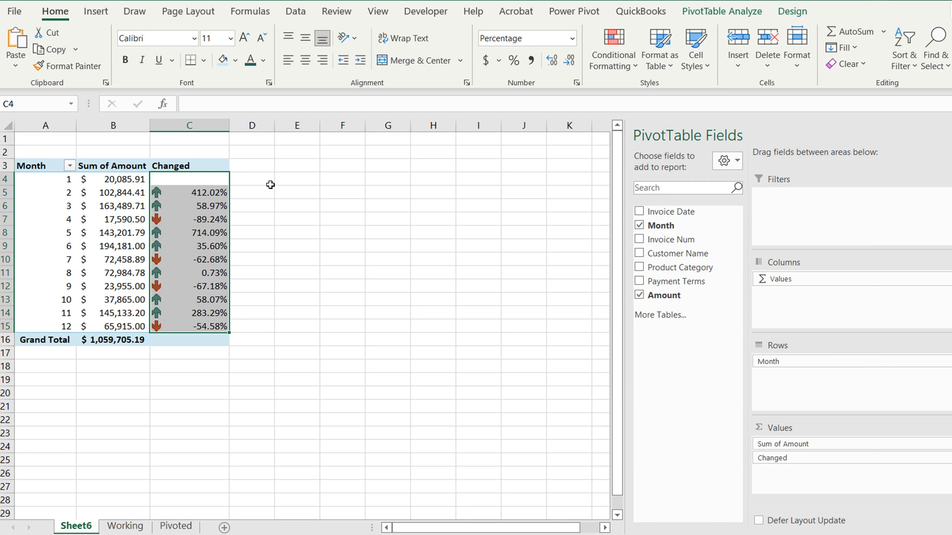
Enter the formula =B4=MAX($B$4:$B$15) in D4 to test whether the month's amount is the highest
{"action": "left_click", "coordinate": [264, 180]}
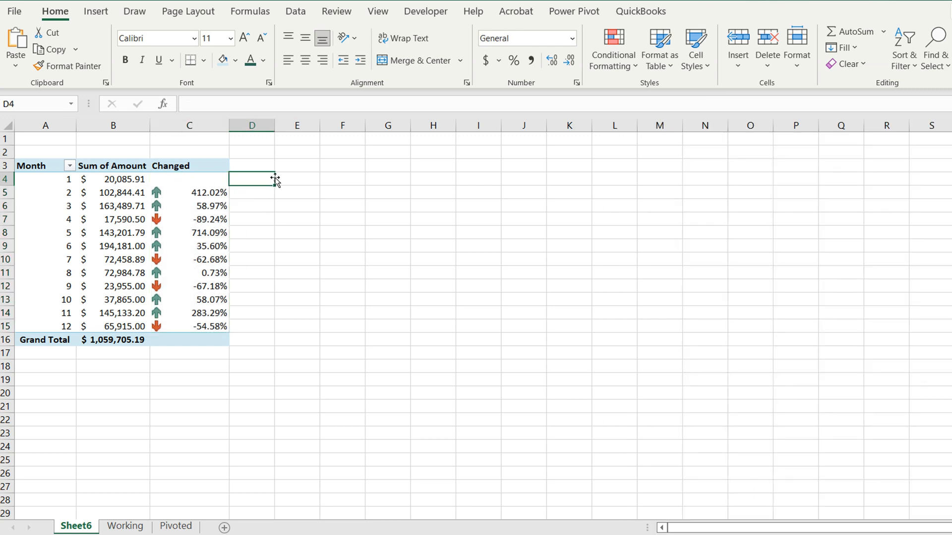
{"action": "type", "text": "="}
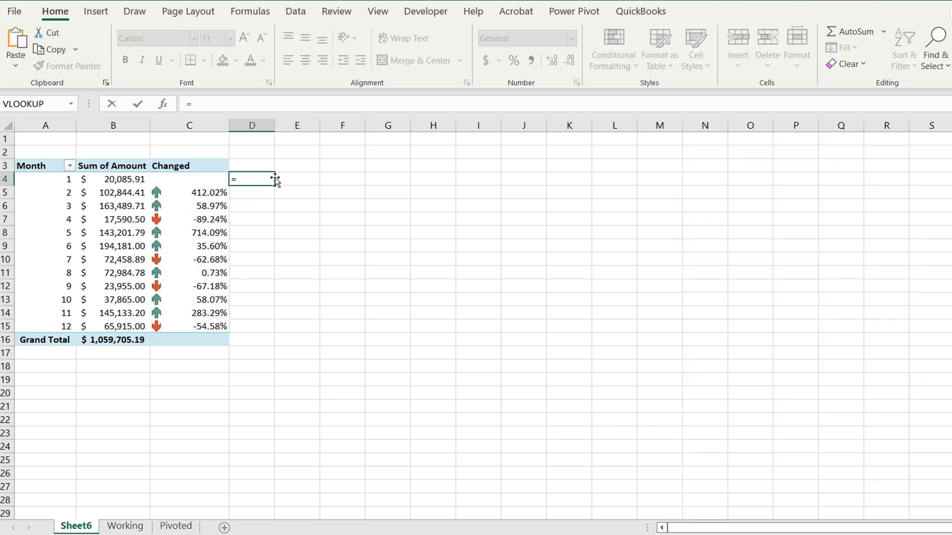
{"action": "type", "text": "b"}
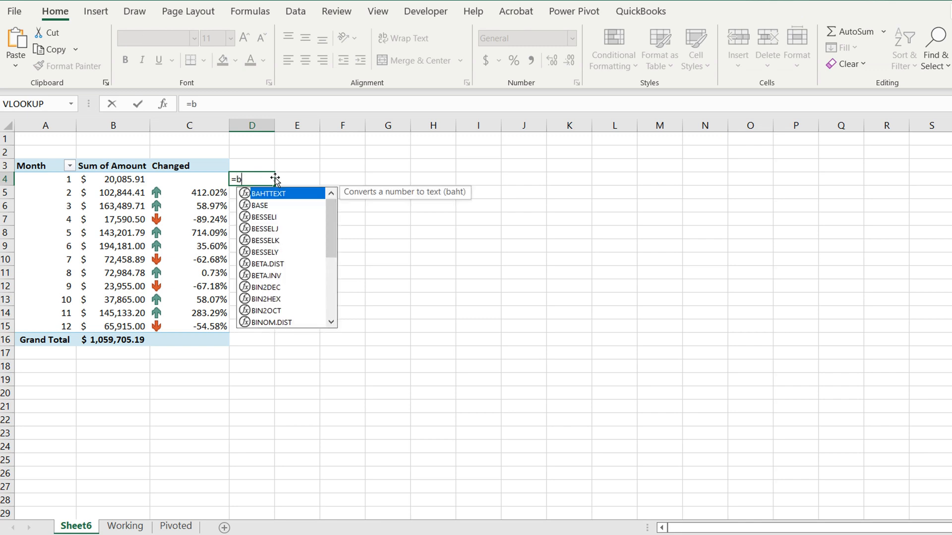
{"action": "type", "text": "4"}
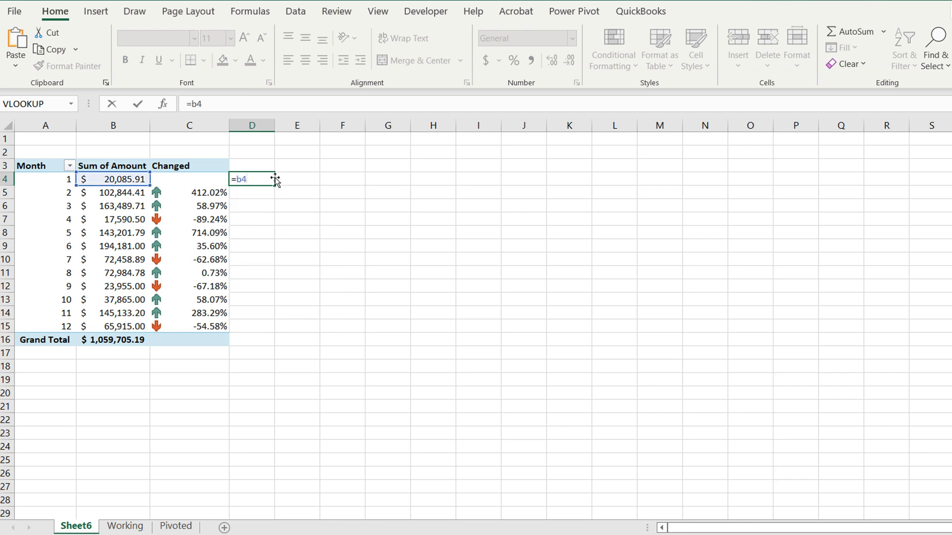
{"action": "type", "text": "=ma"}
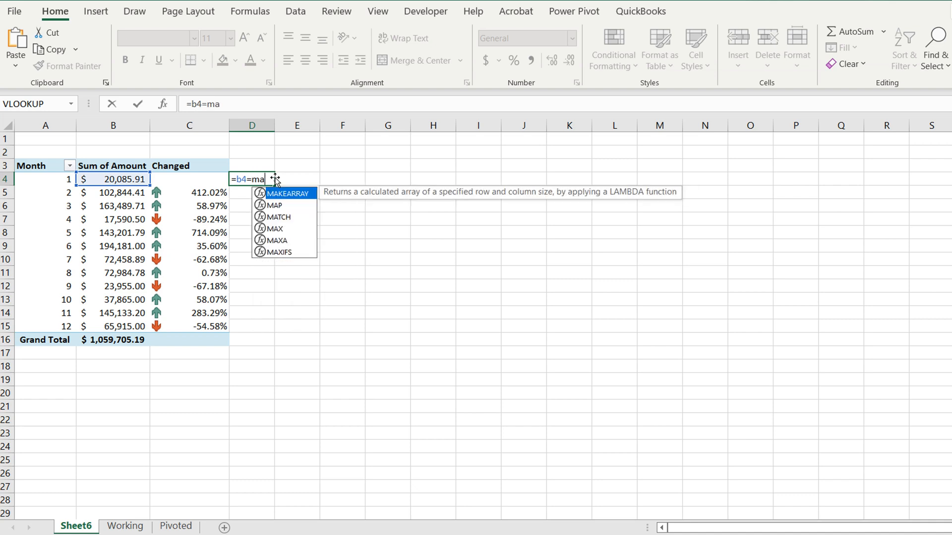
{"action": "type", "text": "x("}
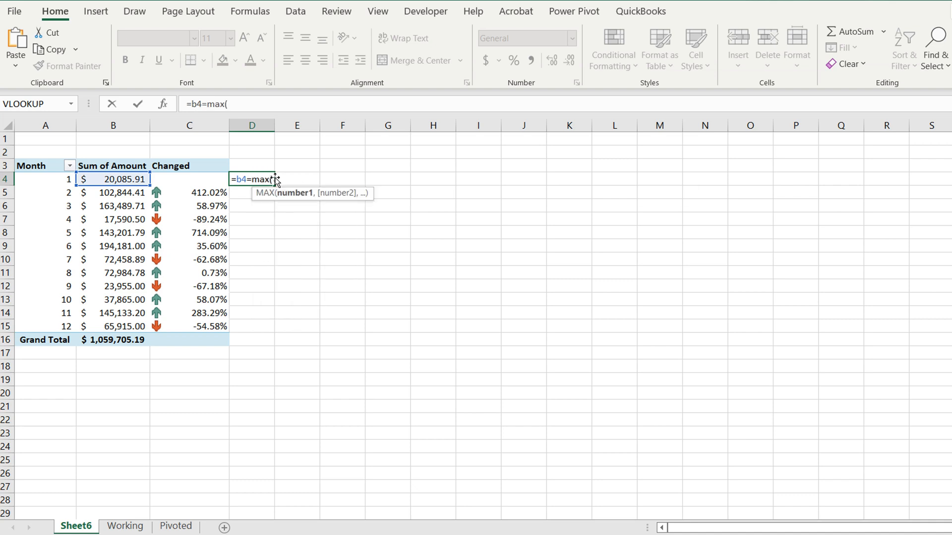
{"action": "left_click_drag", "start_coordinate": [124, 179], "coordinate": [120, 324]}
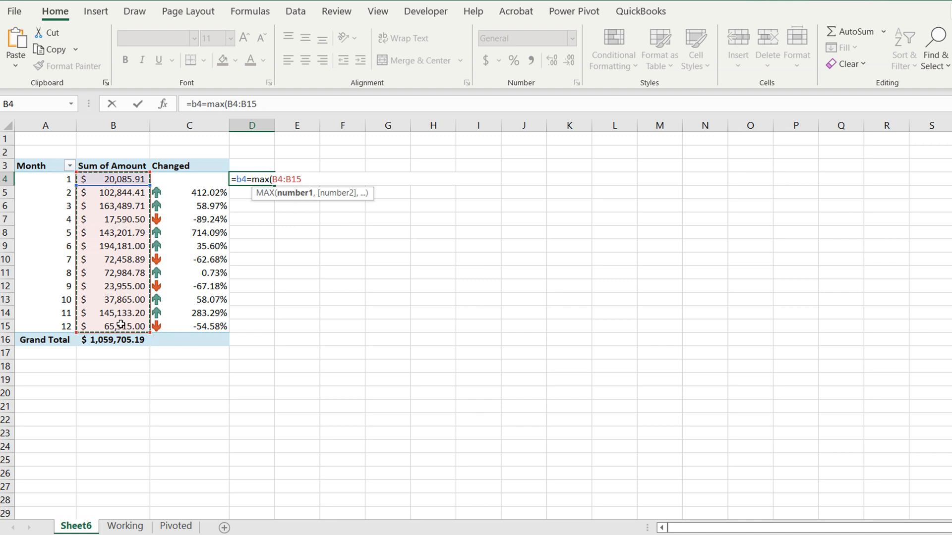
{"action": "key", "text": "F4"}
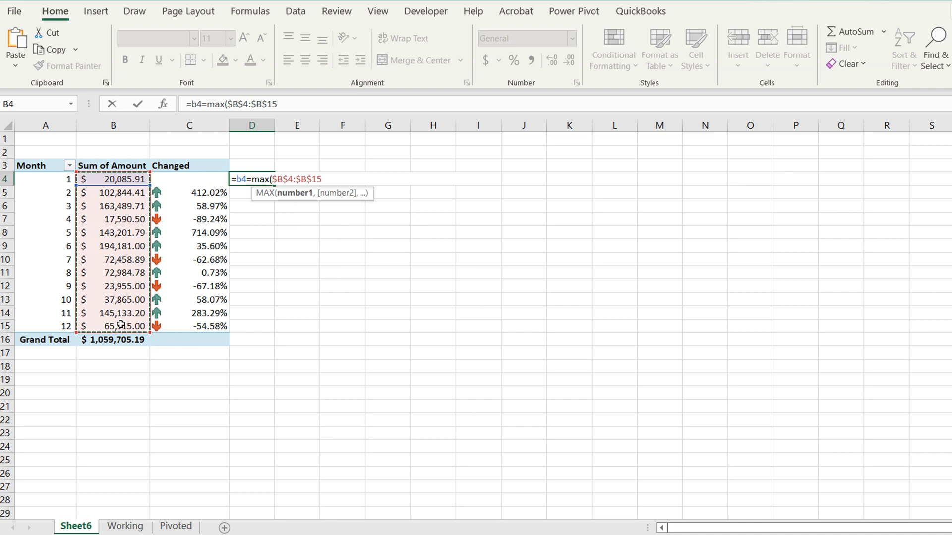
{"action": "type", "text": ")"}
{"action": "key", "text": "Return"}
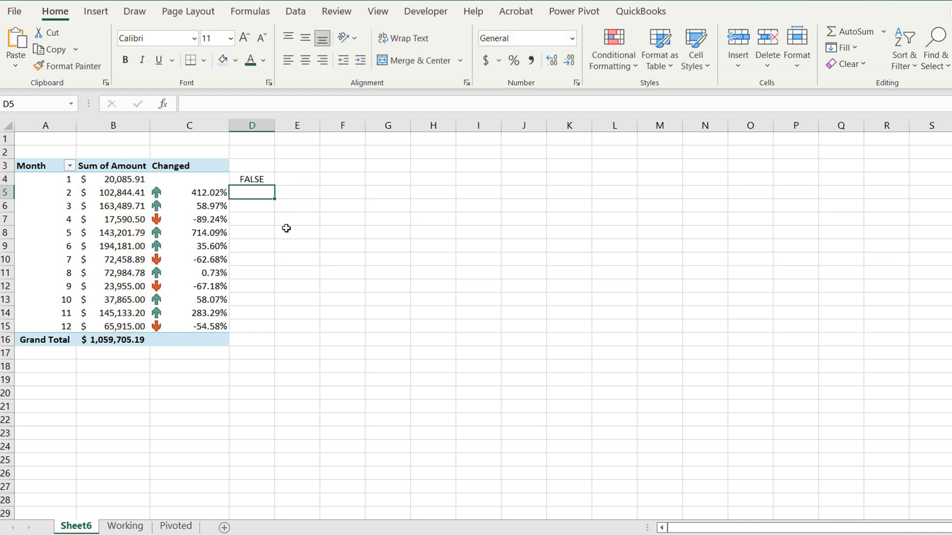
Fill the D4 formula down alongside the monthly rows and clear the extra result in D16
{"action": "left_click", "coordinate": [265, 179]}
{"action": "double_click", "coordinate": [274, 185]}
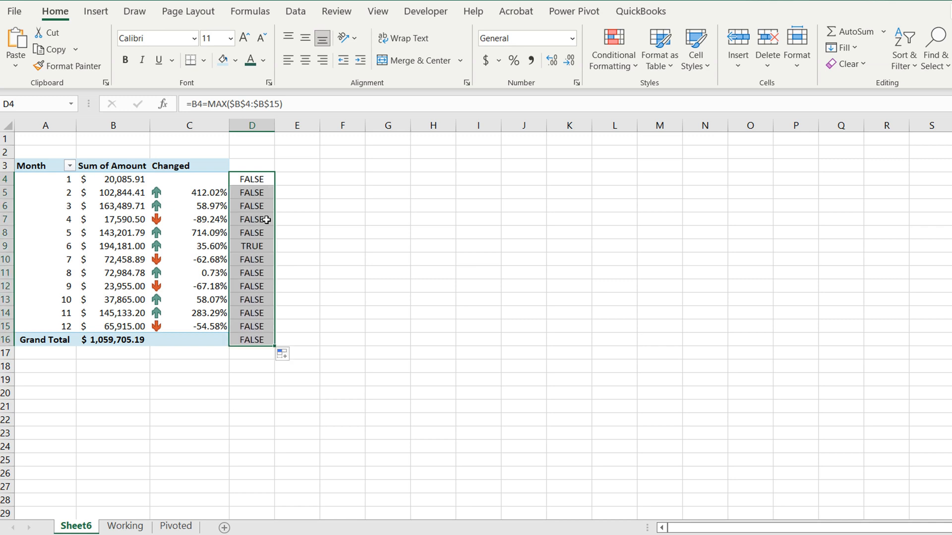
{"action": "left_click", "coordinate": [248, 340]}
{"action": "key", "text": "Delete"}
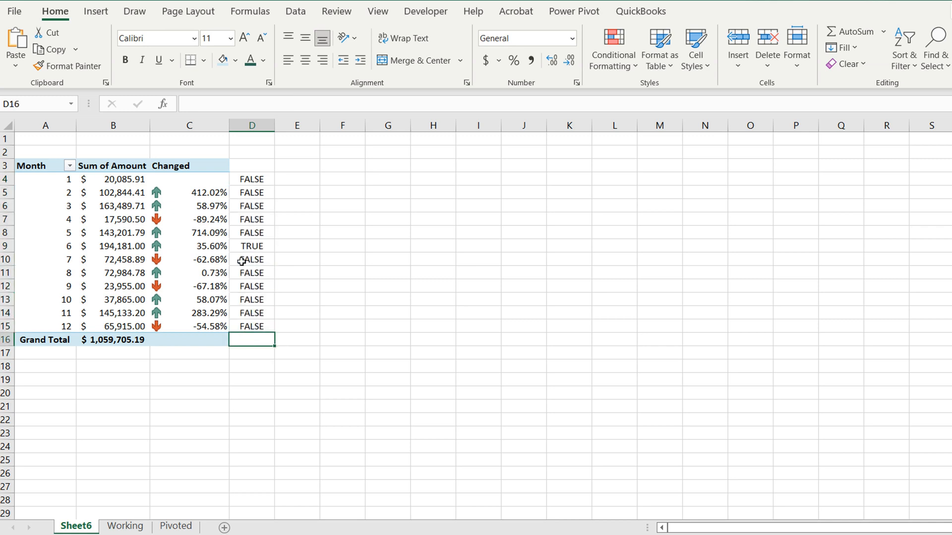
Copy the formula text B4=MAX($B$4:$B$15) from D4, without its leading equals sign, and leave the cell unchanged
{"action": "left_click", "coordinate": [257, 180]}
{"action": "left_click_drag", "start_coordinate": [282, 103], "coordinate": [190, 110]}
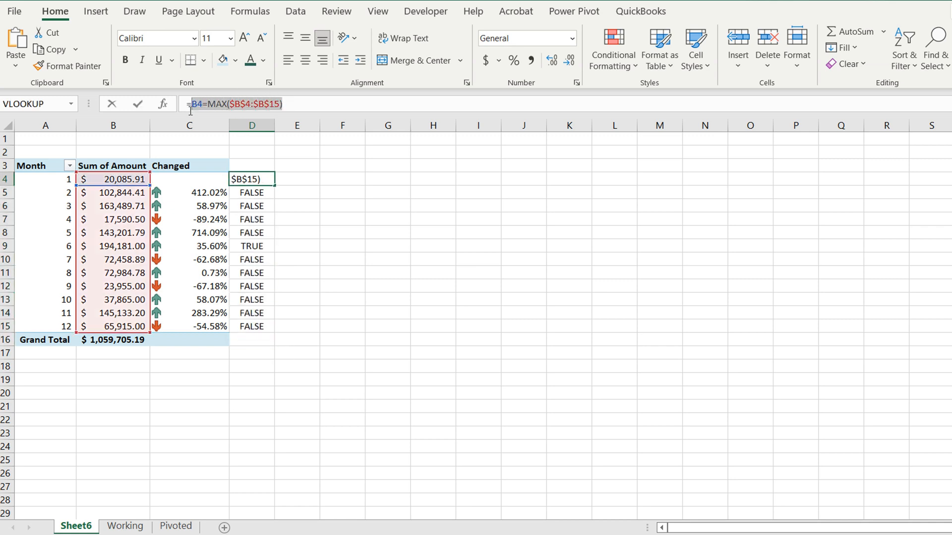
{"action": "key", "text": "Tab"}
Start a new formula-based conditional formatting rule for C4:C15 with the formula =B4=MAX($B$4:$B$15)
{"action": "left_click_drag", "start_coordinate": [213, 176], "coordinate": [218, 329]}
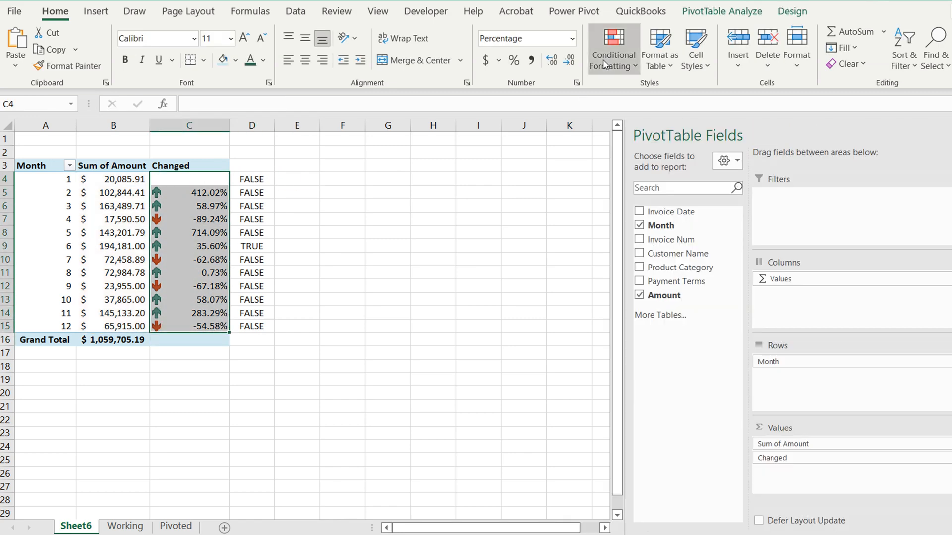
{"action": "left_click", "coordinate": [609, 57]}
{"action": "left_click", "coordinate": [632, 293]}
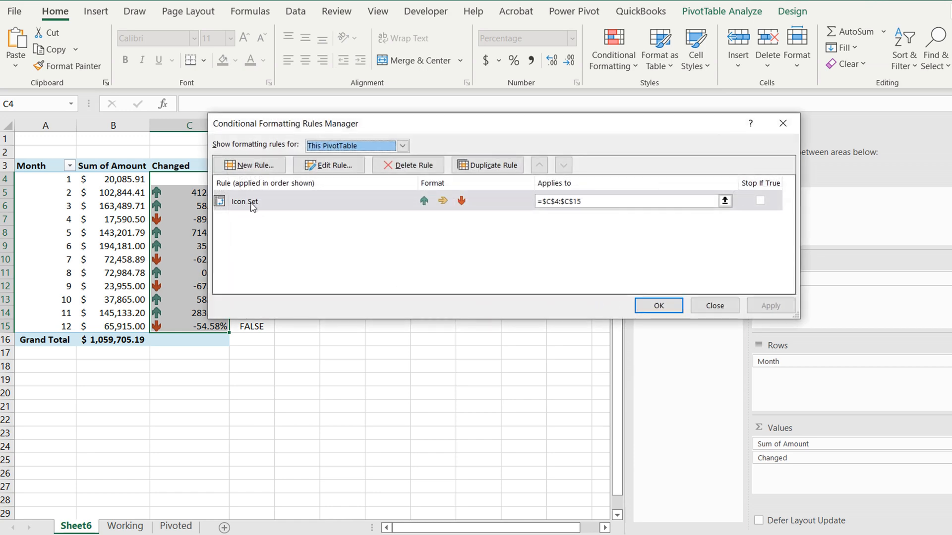
{"action": "left_click", "coordinate": [252, 166]}
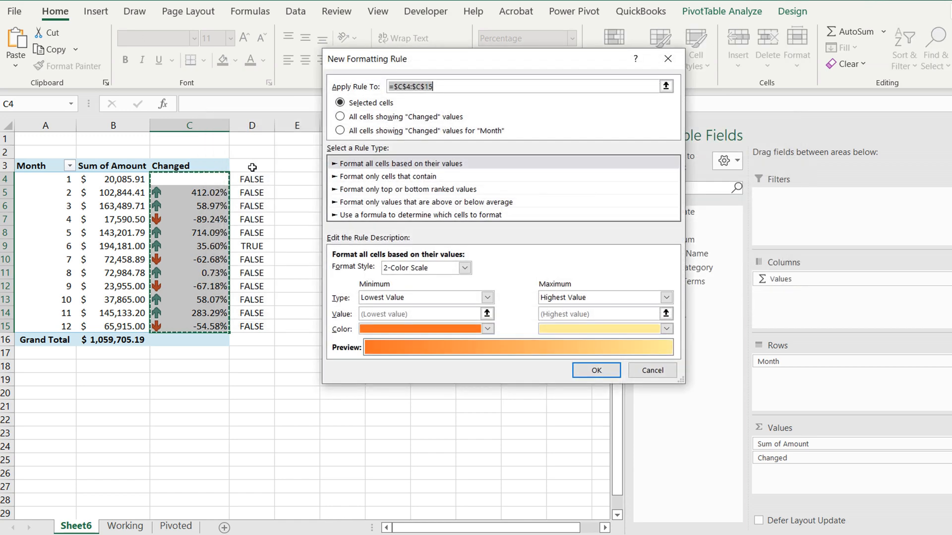
{"action": "left_click", "coordinate": [373, 218]}
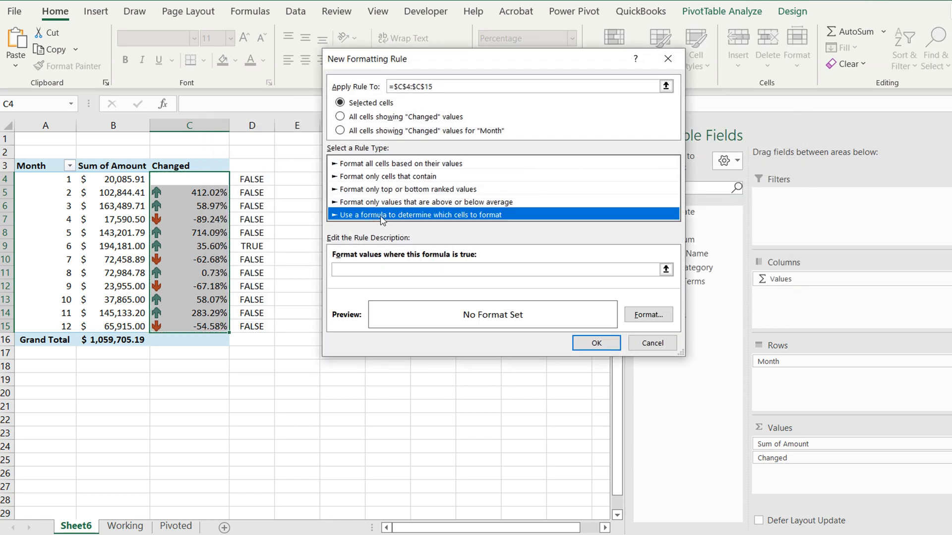
{"action": "left_click", "coordinate": [406, 275]}
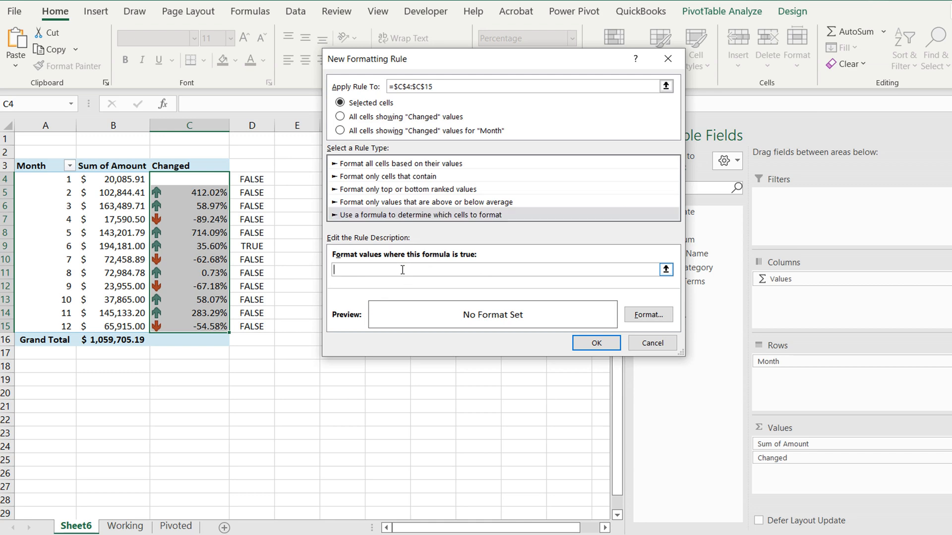
{"action": "type", "text": "=B4=MAX($B$4:$B$15)"}
{"action": "type", "text": "="}
Give the highest-month rule a light green fill and apply the conditional formatting to the Changed values in C4:C15
{"action": "left_click", "coordinate": [641, 317]}
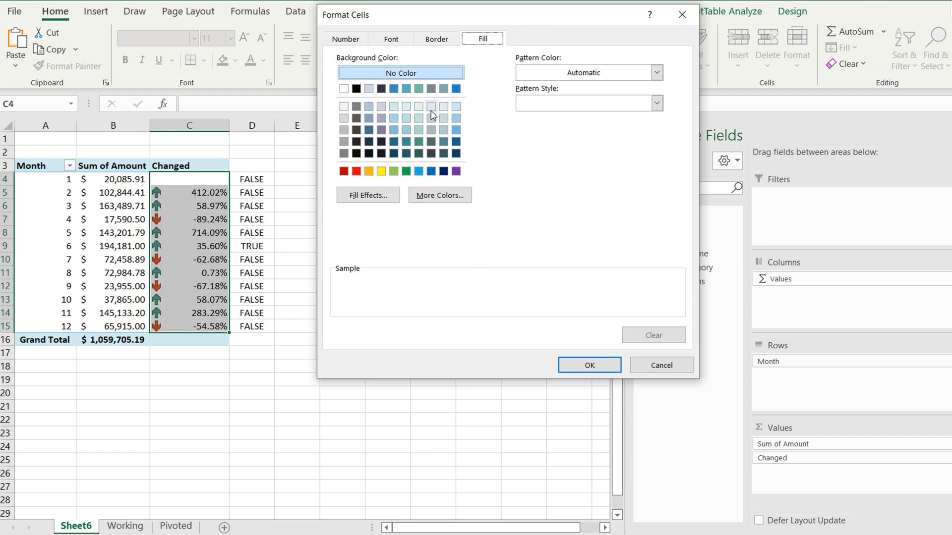
{"action": "left_click", "coordinate": [418, 118]}
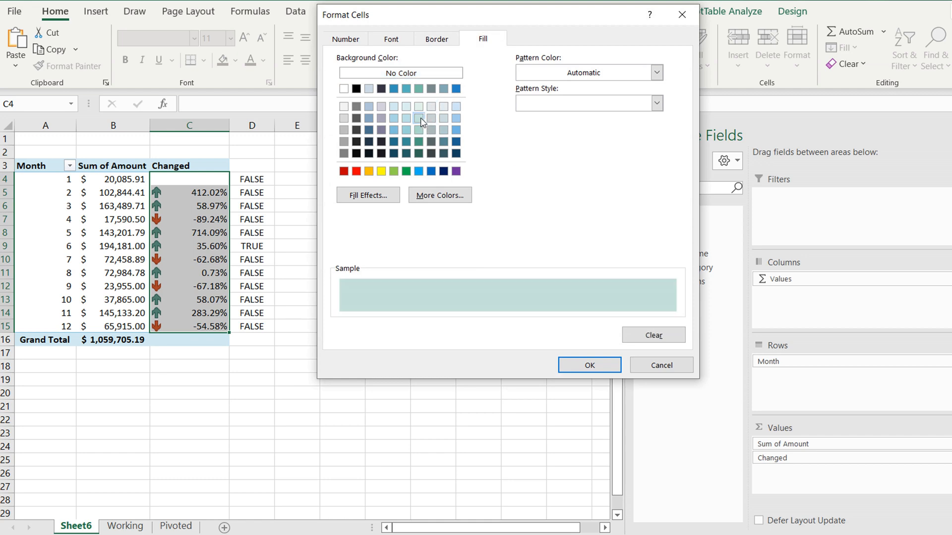
{"action": "left_click", "coordinate": [585, 362]}
{"action": "left_click", "coordinate": [641, 316]}
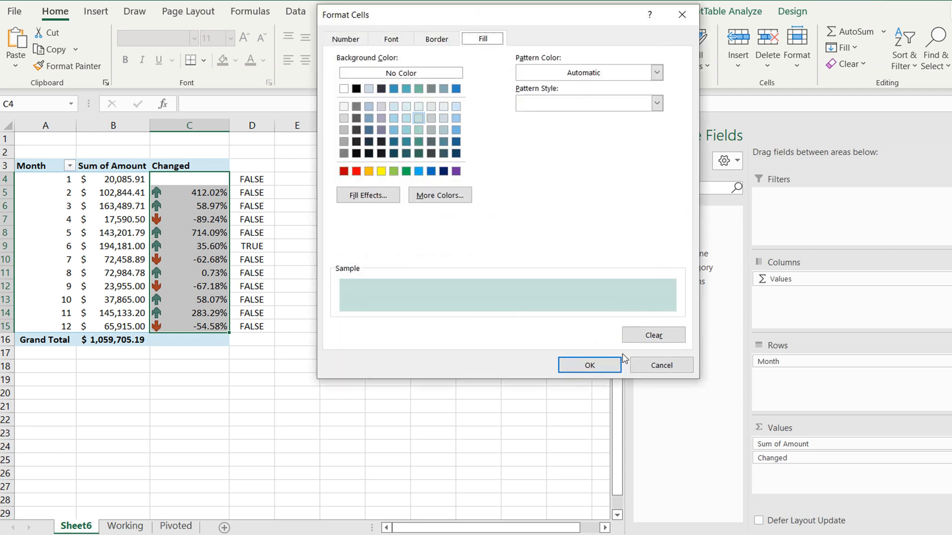
{"action": "left_click", "coordinate": [610, 365]}
{"action": "left_click", "coordinate": [653, 318]}
{"action": "left_click", "coordinate": [590, 365]}
{"action": "left_click", "coordinate": [601, 349]}
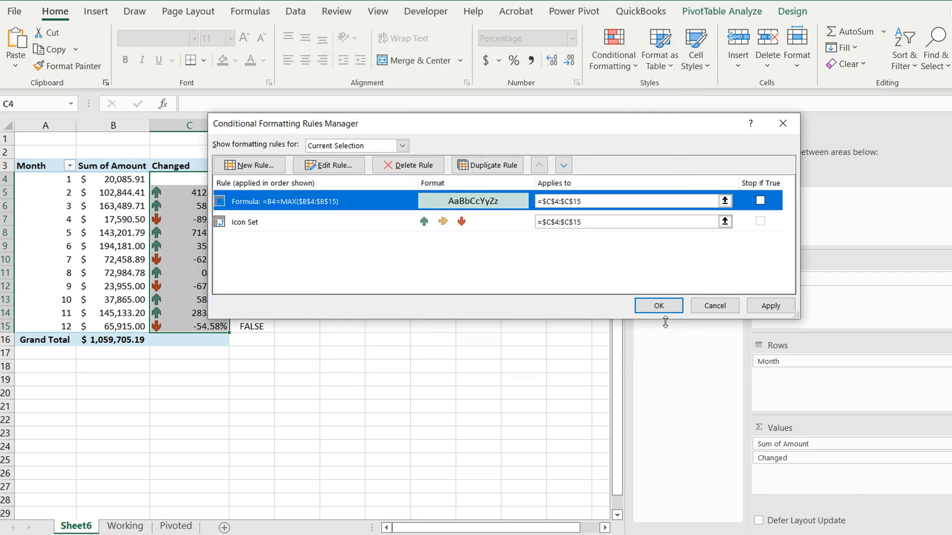
{"action": "left_click", "coordinate": [659, 308]}
{"action": "left_click", "coordinate": [421, 313]}
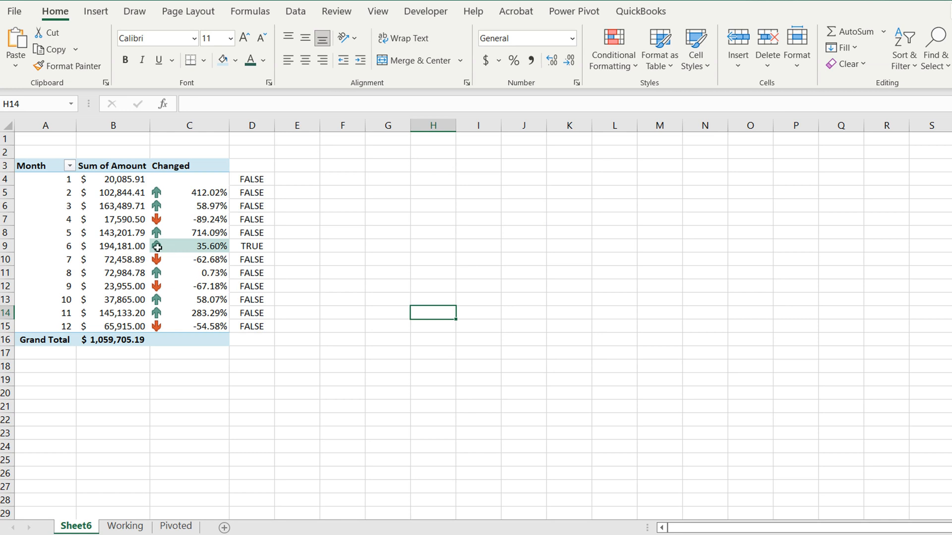
Delete helper column D, which holds the TRUE/FALSE test formulas beside the PivotTable
{"action": "left_click_drag", "start_coordinate": [118, 242], "coordinate": [15, 246]}
{"action": "left_click", "coordinate": [35, 244]}
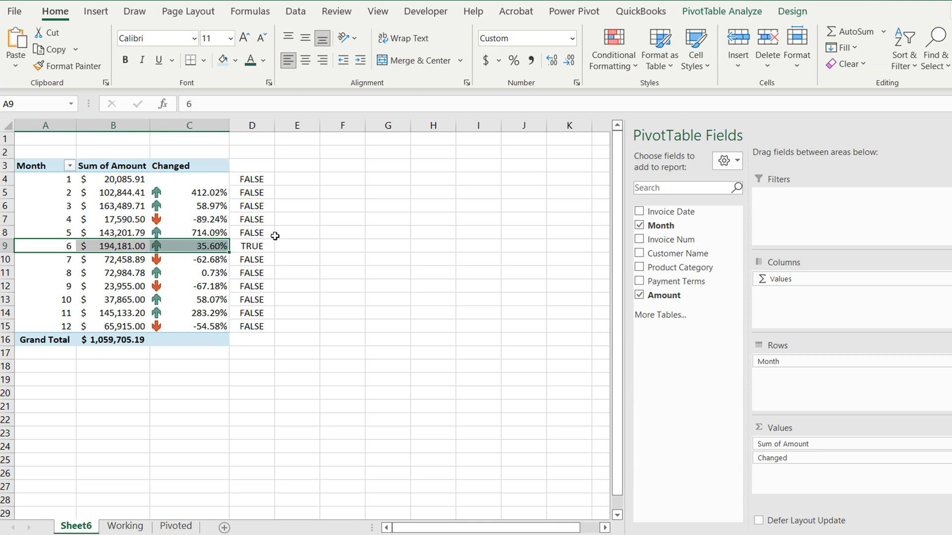
{"action": "left_click", "coordinate": [276, 236]}
{"action": "left_click", "coordinate": [251, 125]}
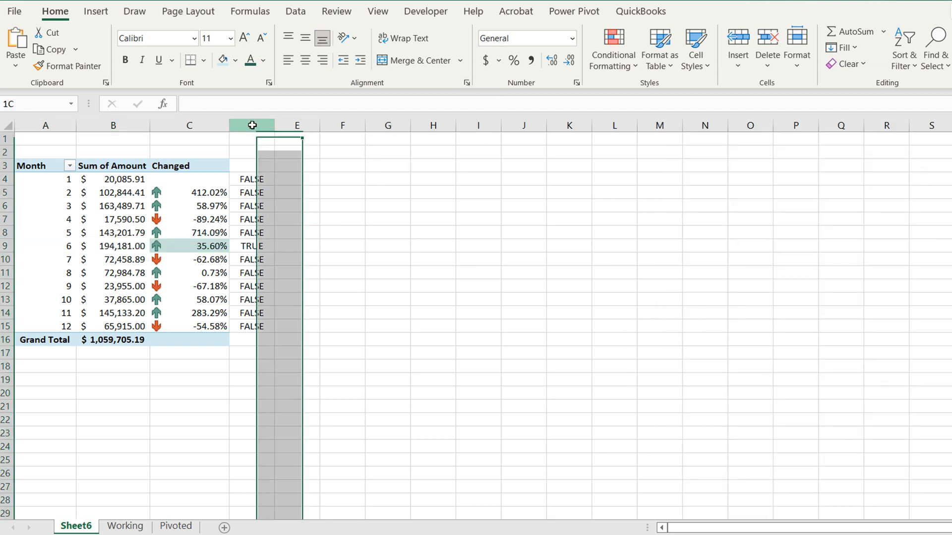
{"action": "right_click", "coordinate": [256, 151]}
{"action": "left_click", "coordinate": [296, 287]}
{"action": "left_click", "coordinate": [361, 298]}
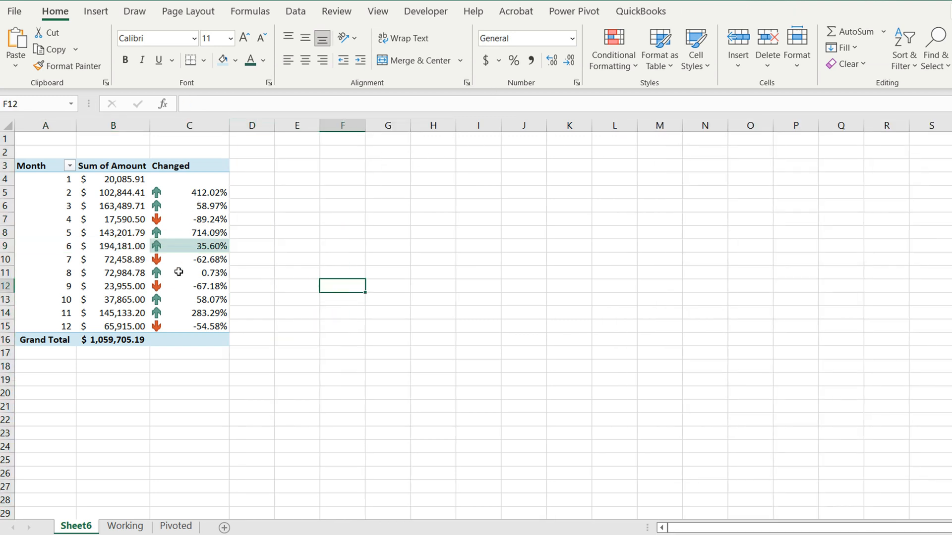
Insert slicers for Customer Name and Product Category and place them apart beside the PivotTable
{"action": "left_click", "coordinate": [169, 270]}
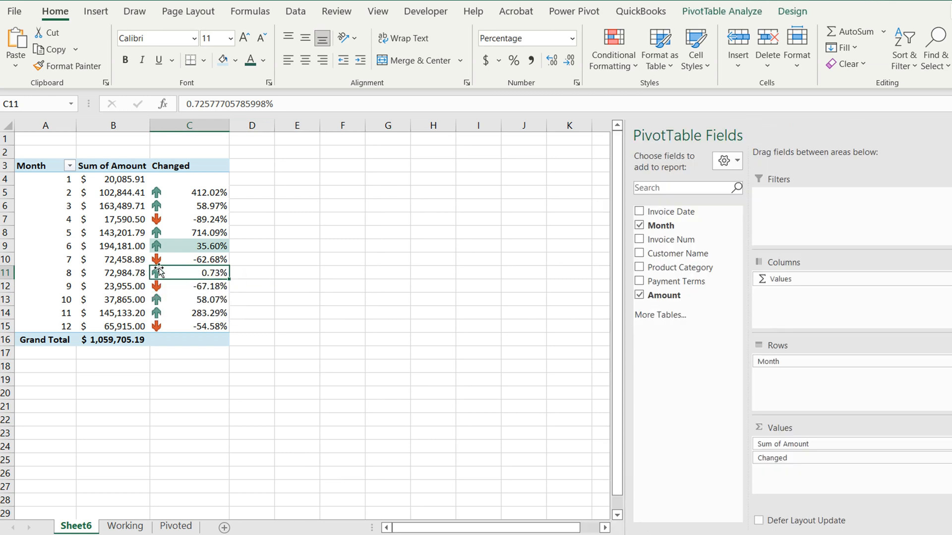
{"action": "left_click", "coordinate": [158, 222]}
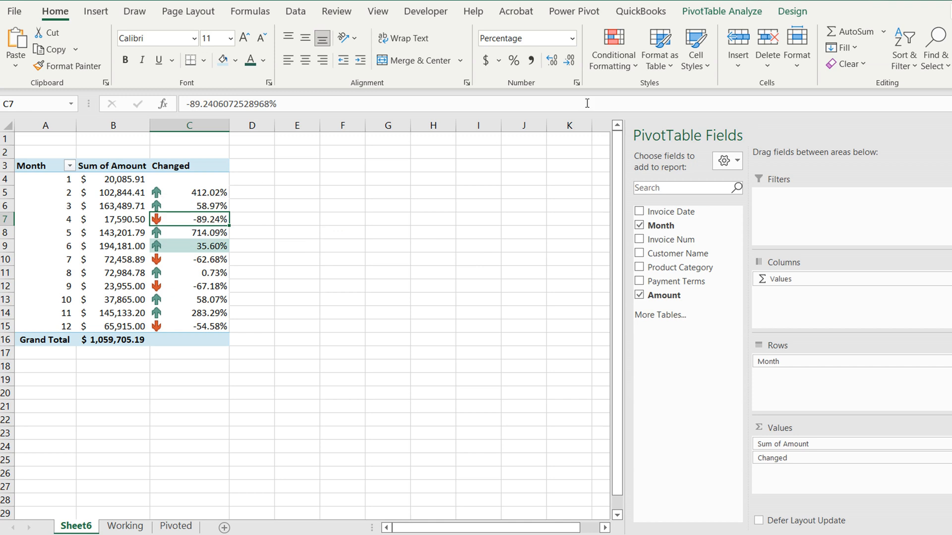
{"action": "left_click", "coordinate": [710, 17]}
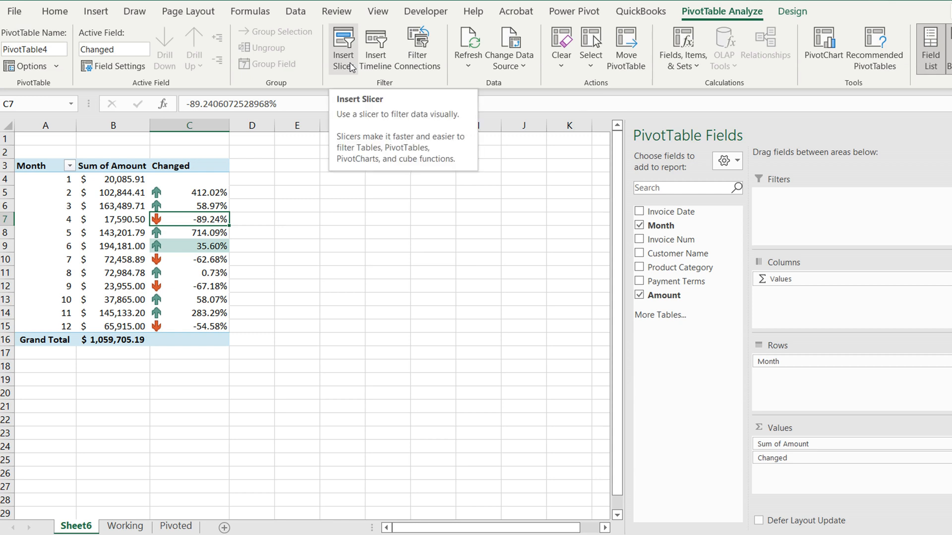
{"action": "left_click", "coordinate": [351, 66]}
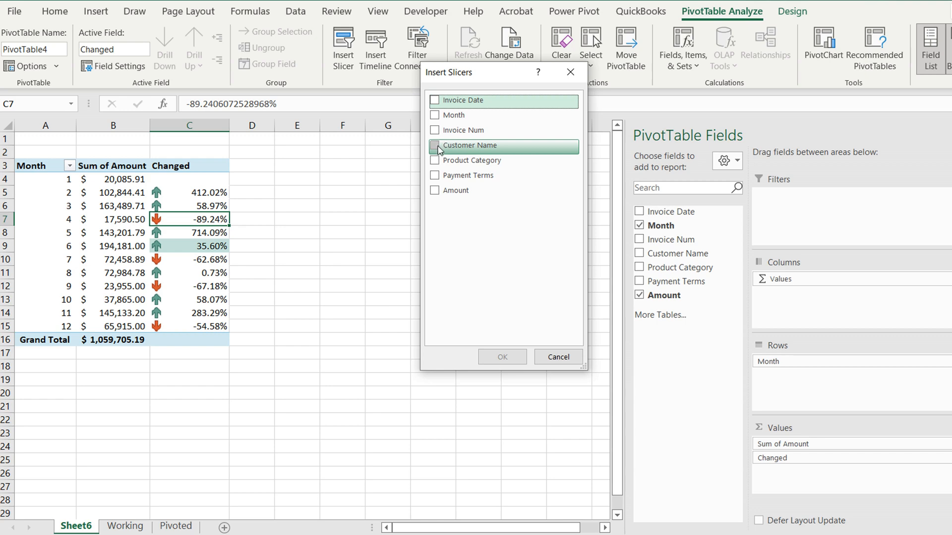
{"action": "left_click", "coordinate": [436, 147]}
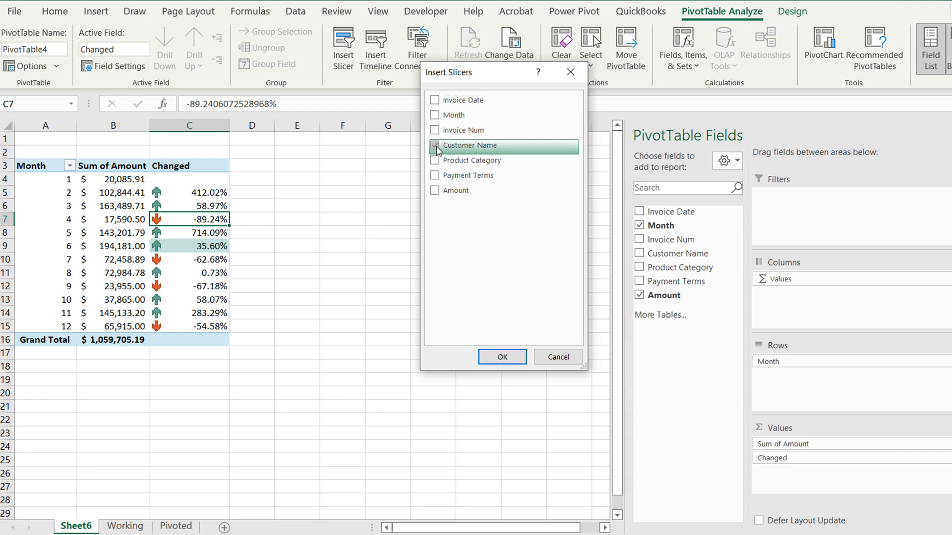
{"action": "left_click", "coordinate": [435, 160]}
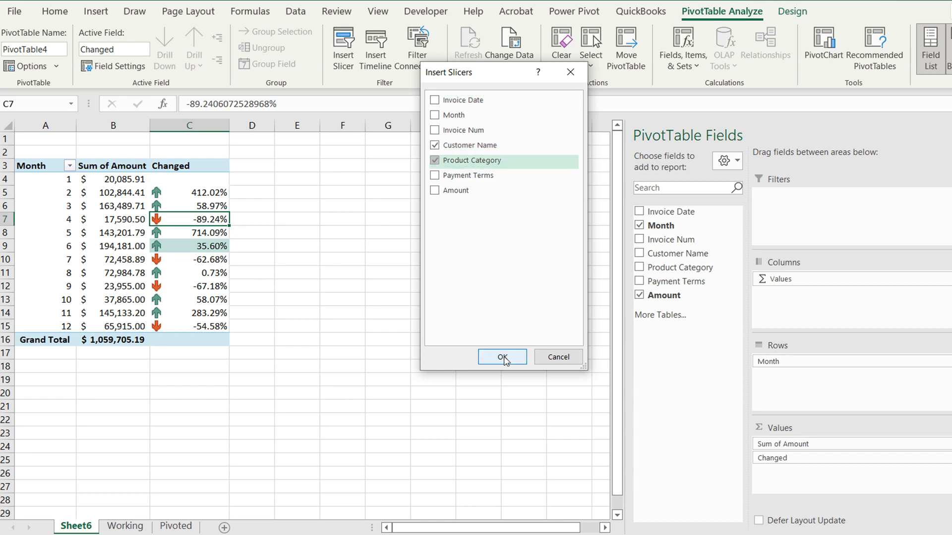
{"action": "left_click", "coordinate": [502, 357]}
{"action": "left_click", "coordinate": [521, 273]}
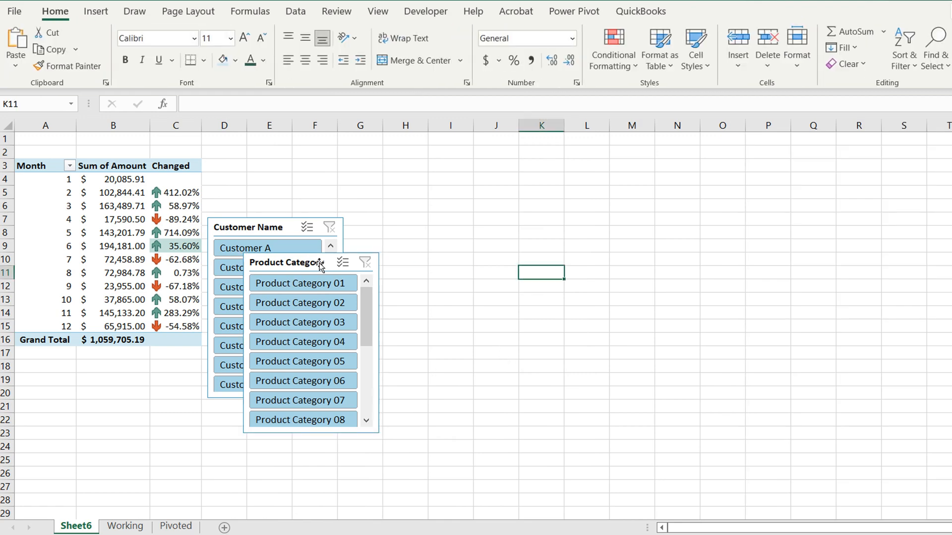
{"action": "left_click_drag", "start_coordinate": [319, 264], "coordinate": [521, 177]}
{"action": "left_click_drag", "start_coordinate": [282, 228], "coordinate": [307, 155]}
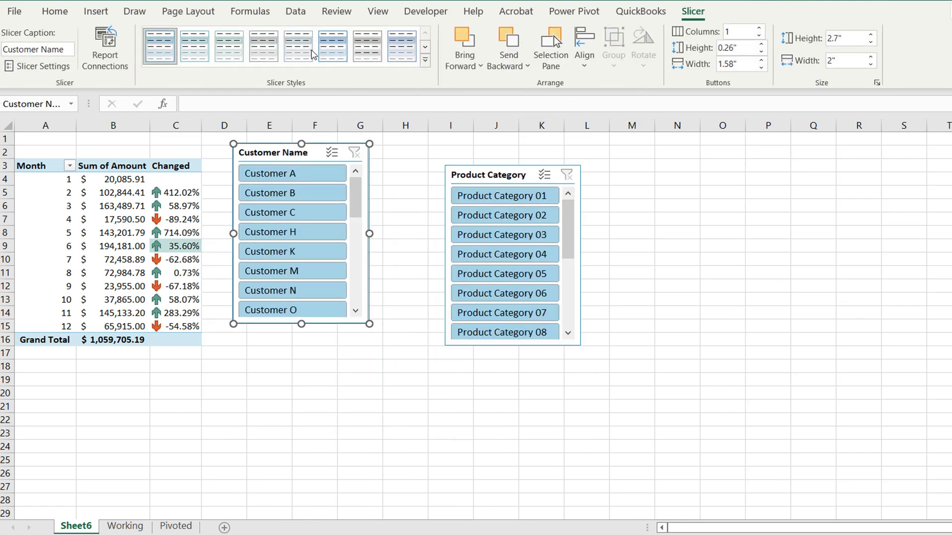
Try blue and gray Dark slicer styles on the Customer Name slicer and settle on the green Dark style
{"action": "left_click", "coordinate": [425, 60]}
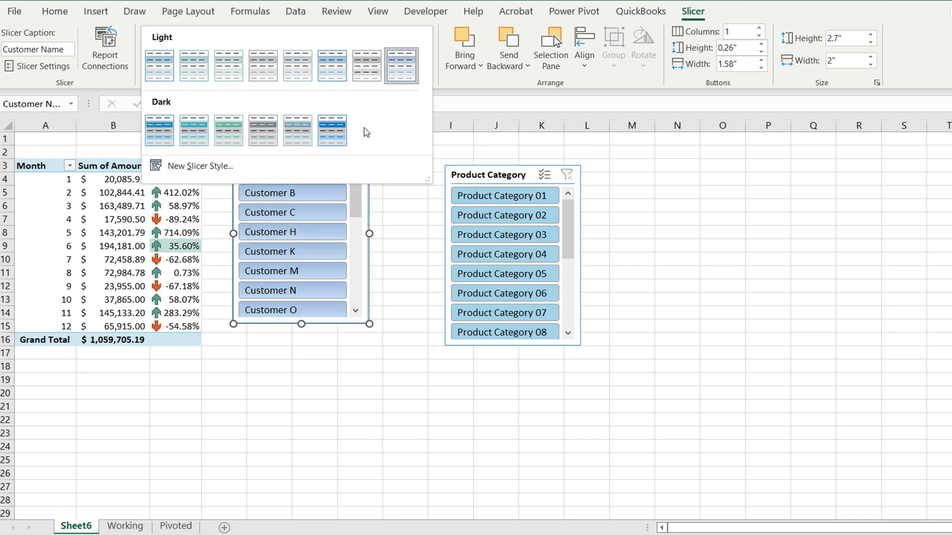
{"action": "left_click", "coordinate": [335, 134]}
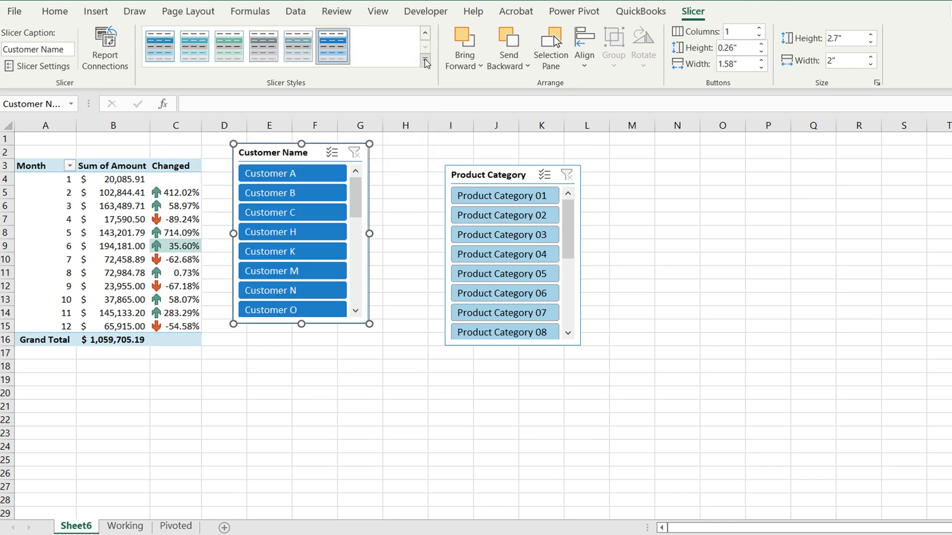
{"action": "left_click", "coordinate": [425, 60]}
{"action": "left_click", "coordinate": [263, 130]}
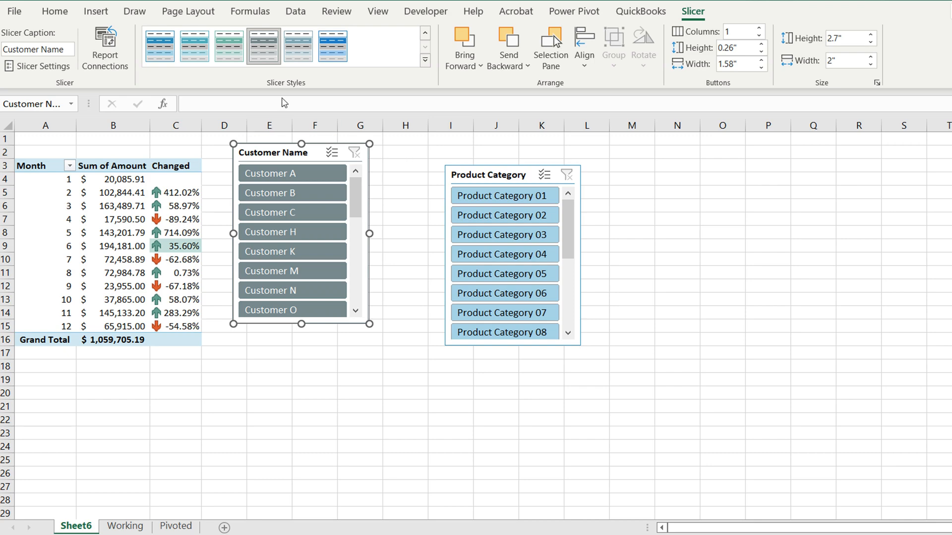
{"action": "left_click", "coordinate": [229, 46]}
{"action": "left_click", "coordinate": [404, 271]}
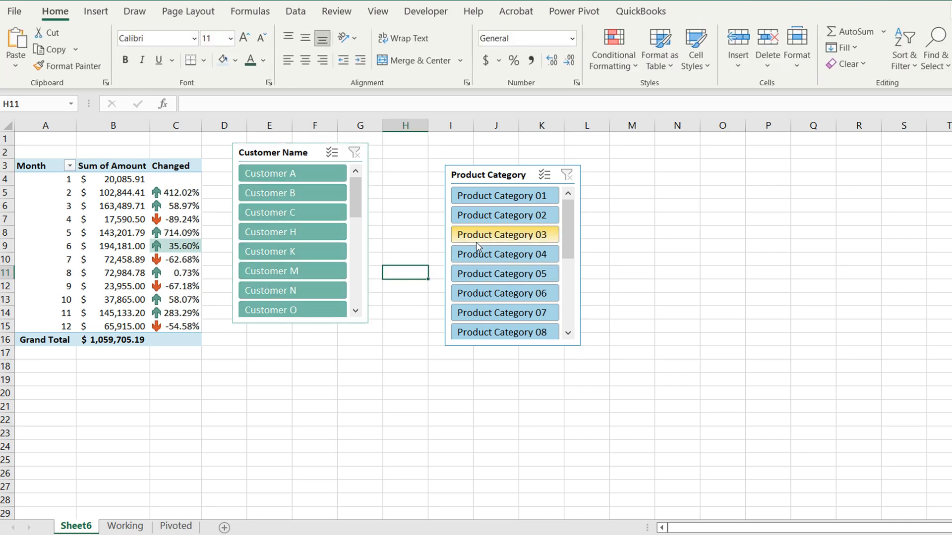
Clear any filter on the Product Category slicer and give it the teal Dark slicer style
{"action": "left_click", "coordinate": [477, 241]}
{"action": "left_click", "coordinate": [566, 175]}
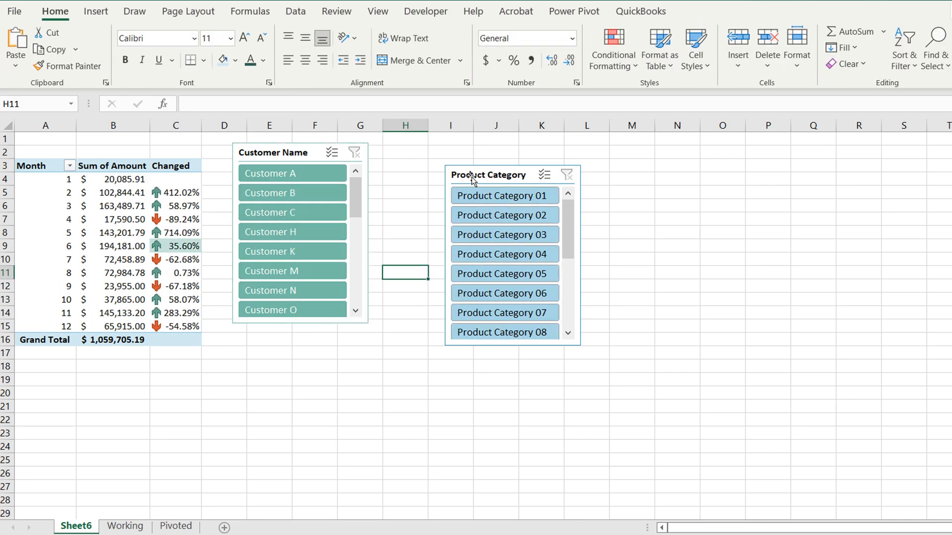
{"action": "left_click", "coordinate": [471, 177]}
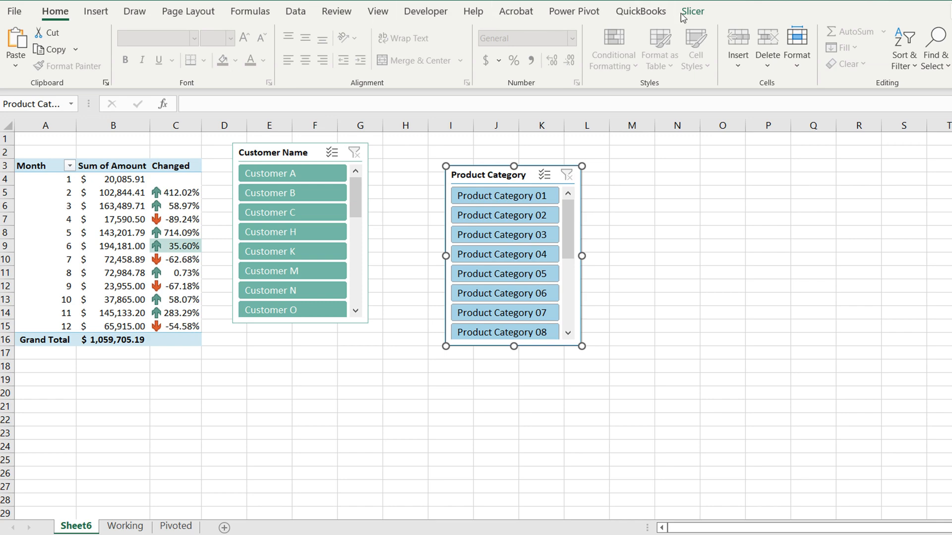
{"action": "left_click", "coordinate": [692, 12]}
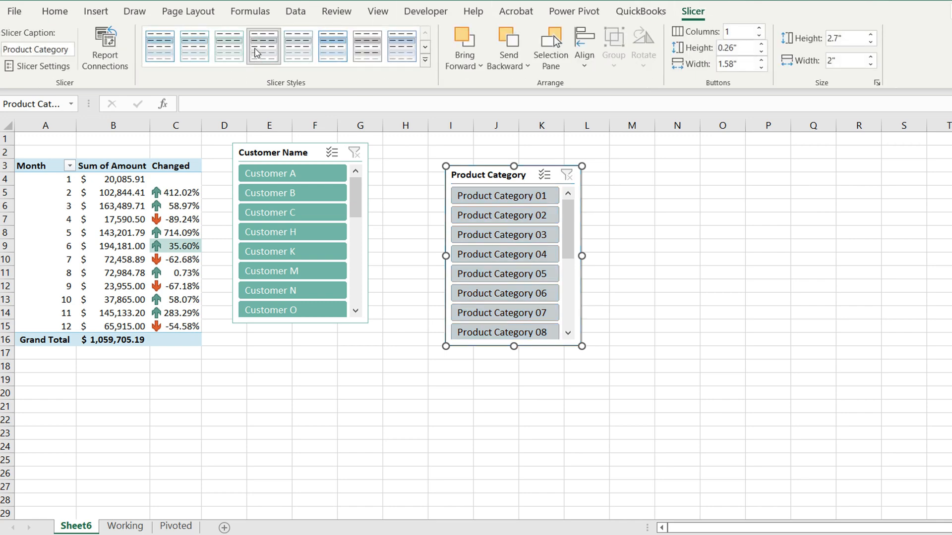
{"action": "left_click", "coordinate": [425, 60]}
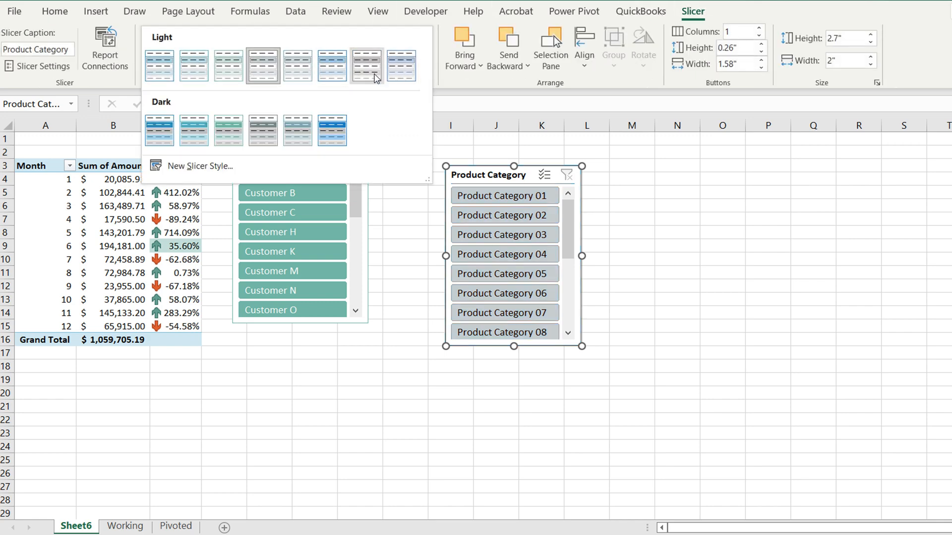
{"action": "left_click", "coordinate": [261, 124]}
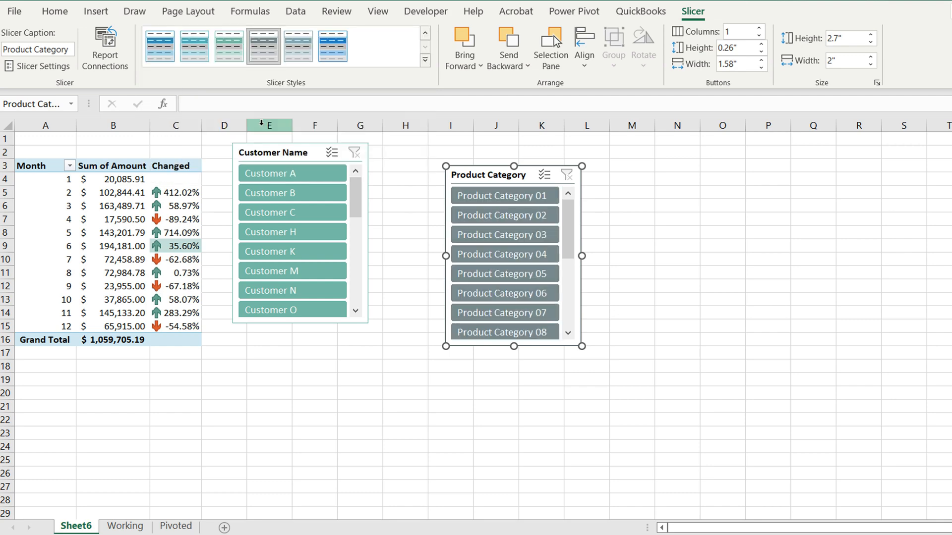
{"action": "left_click", "coordinate": [194, 46]}
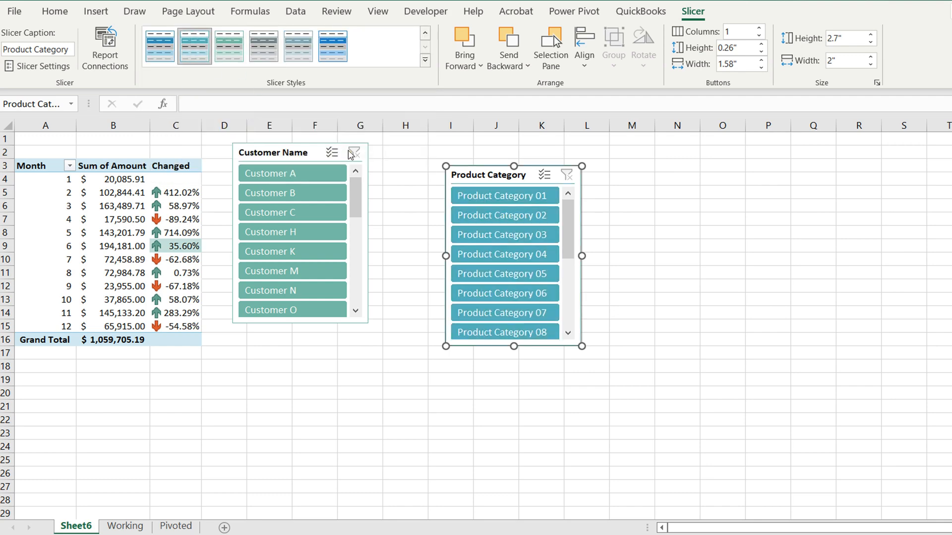
Arrange the two slicers side by side and enlarge both, making Product Category about 3.52" high and 2.25" wide
{"action": "left_click", "coordinate": [388, 140]}
{"action": "left_click_drag", "start_coordinate": [319, 153], "coordinate": [369, 153]}
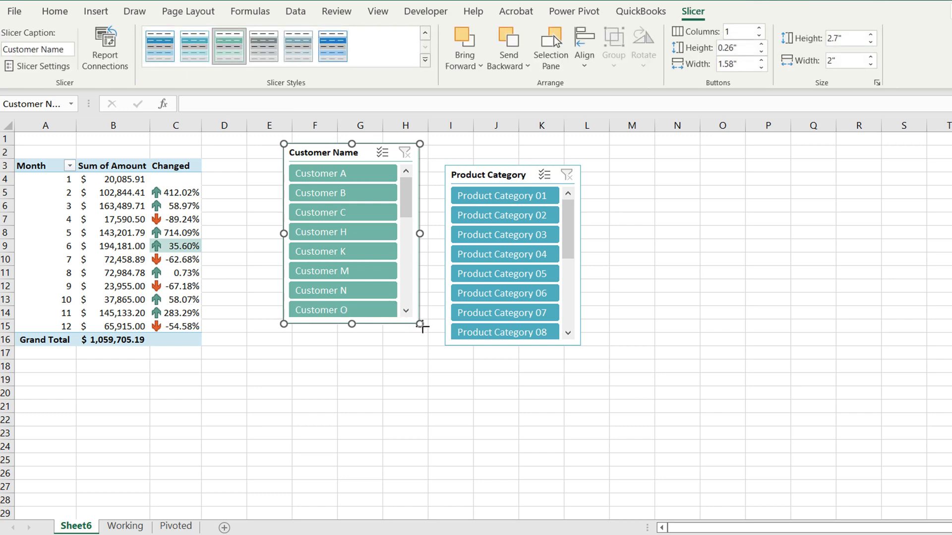
{"action": "left_click_drag", "start_coordinate": [420, 324], "coordinate": [433, 375]}
{"action": "left_click_drag", "start_coordinate": [500, 178], "coordinate": [506, 152]}
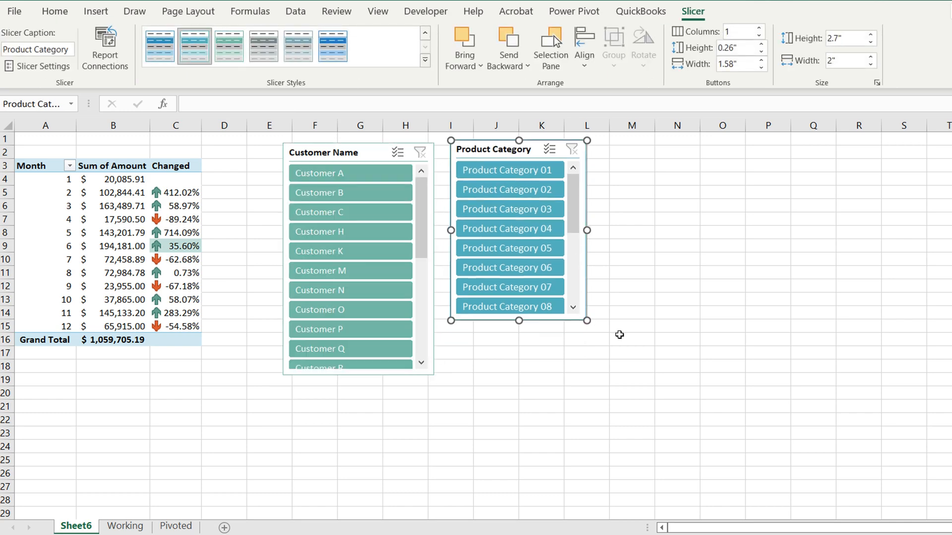
{"action": "left_click_drag", "start_coordinate": [588, 322], "coordinate": [605, 377]}
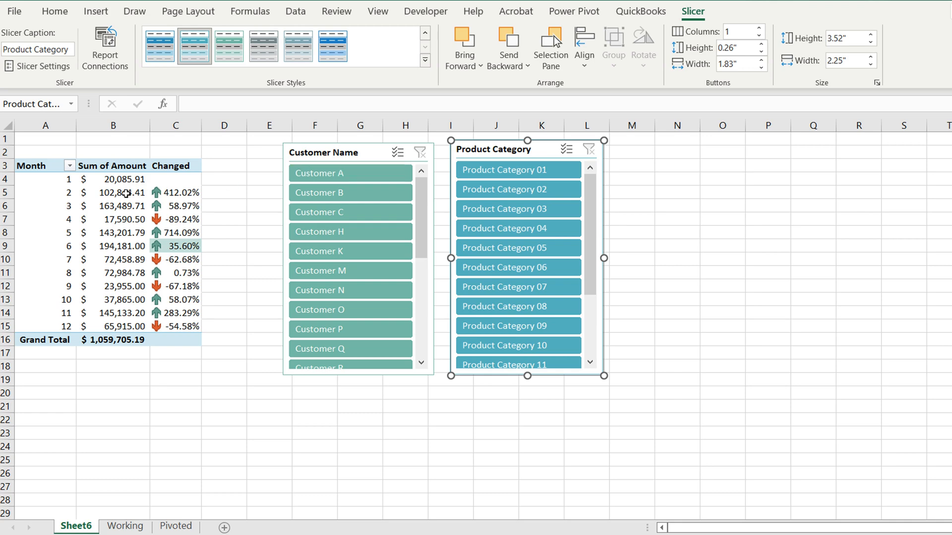
Filter the PivotTable to Customer A, examine the months and percentage changes, and switch the filter to Customer B
{"action": "mouse_move", "coordinate": [105, 189]}
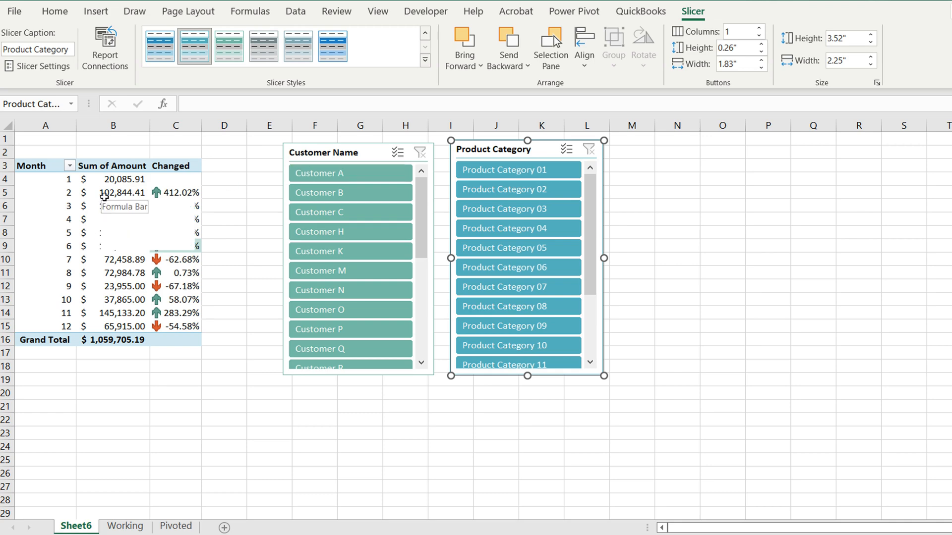
{"action": "left_click", "coordinate": [316, 179]}
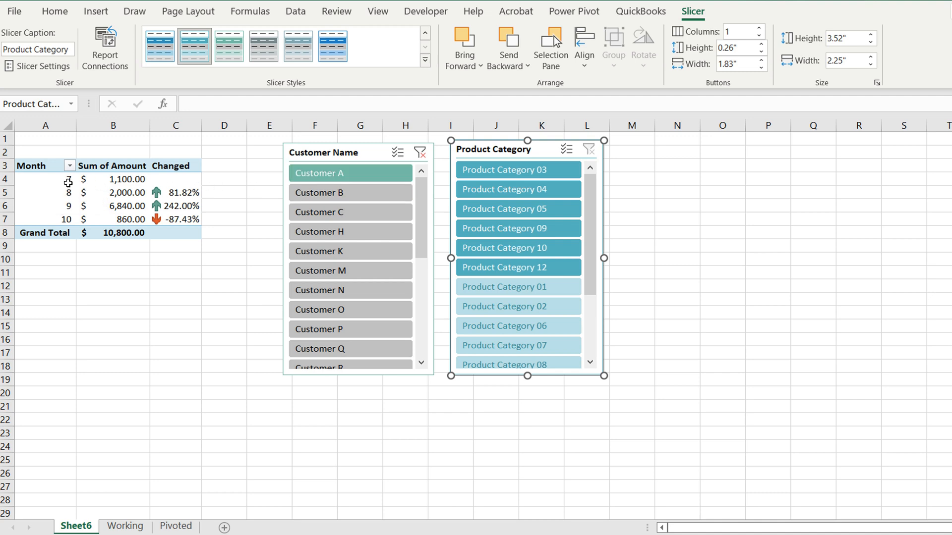
{"action": "left_click_drag", "start_coordinate": [68, 183], "coordinate": [69, 218]}
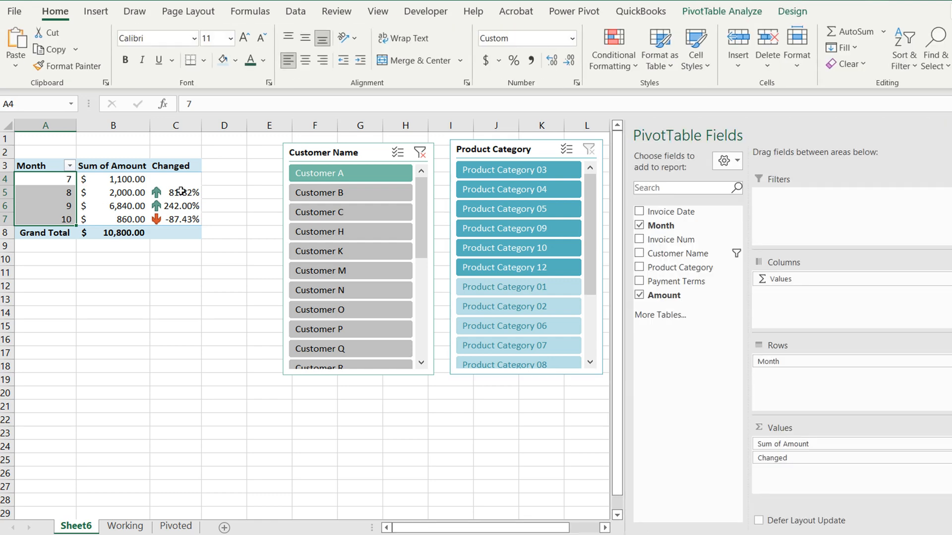
{"action": "left_click", "coordinate": [227, 184]}
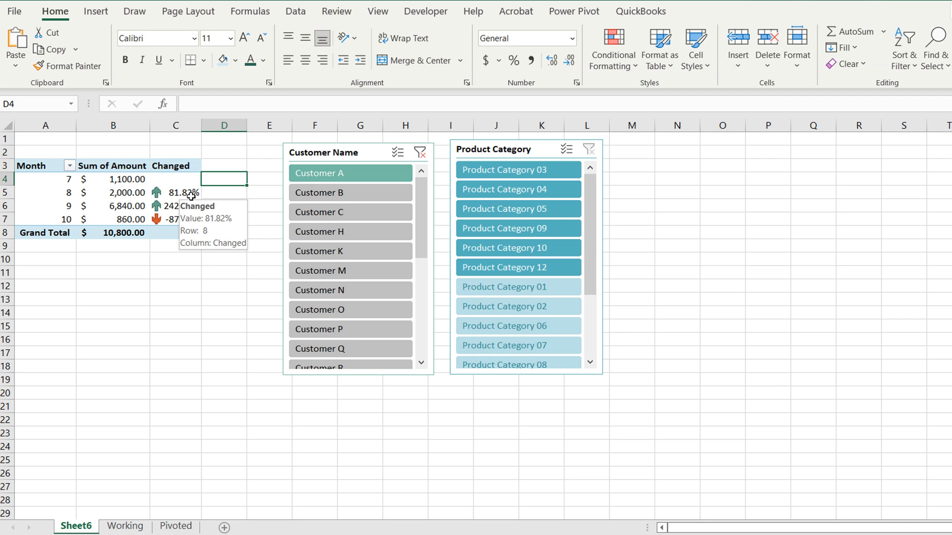
{"action": "left_click", "coordinate": [180, 273]}
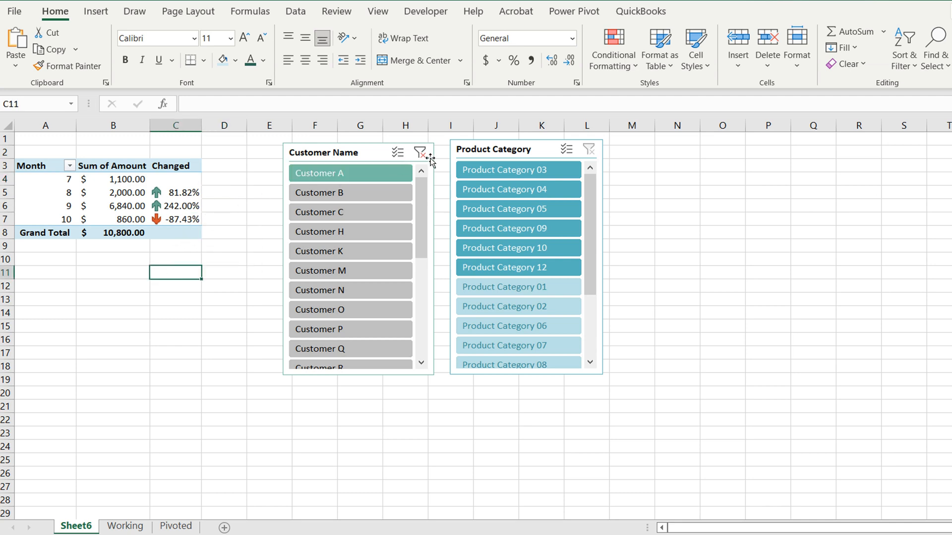
{"action": "left_click", "coordinate": [375, 192]}
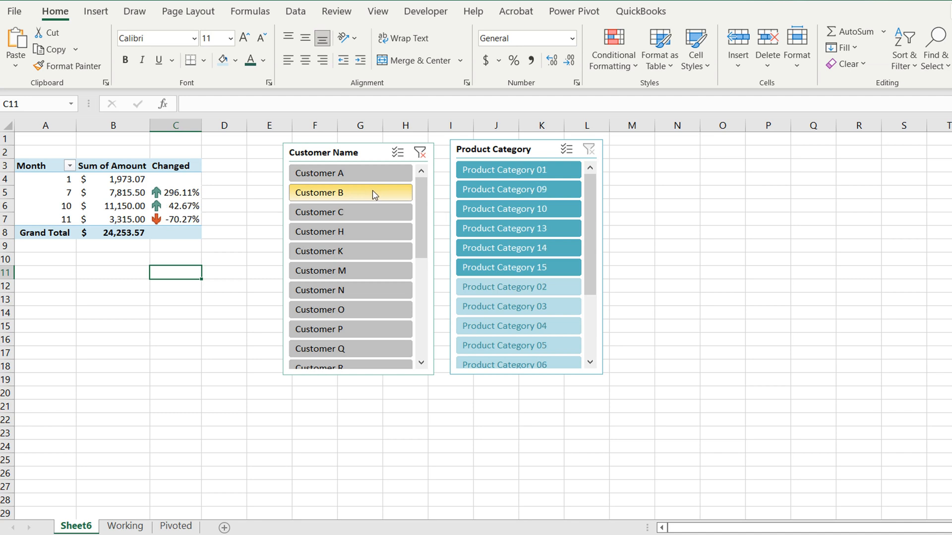
Clear the customer filter, filter the PivotTable to Product Category 01, and examine its monthly amounts and percentage changes
{"action": "left_click", "coordinate": [421, 156]}
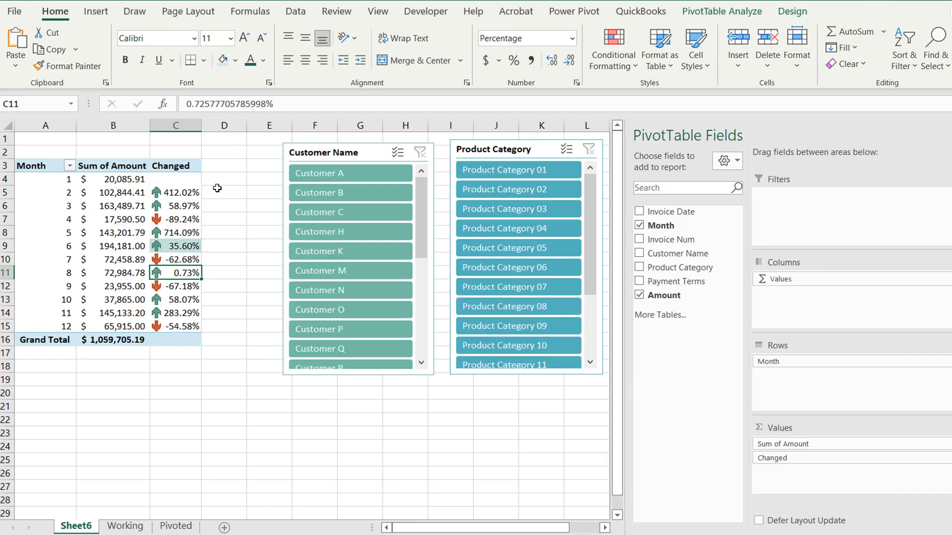
{"action": "left_click", "coordinate": [511, 171]}
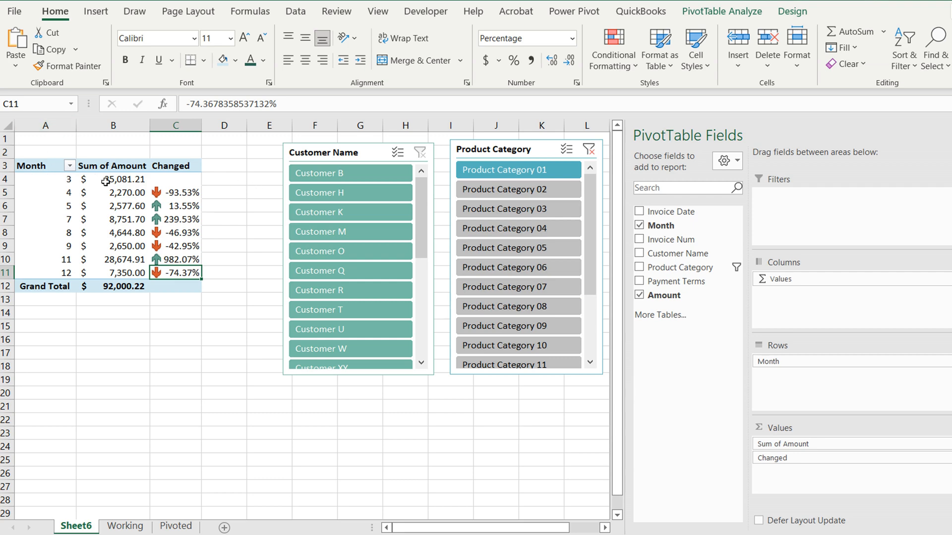
{"action": "mouse_move", "coordinate": [115, 182]}
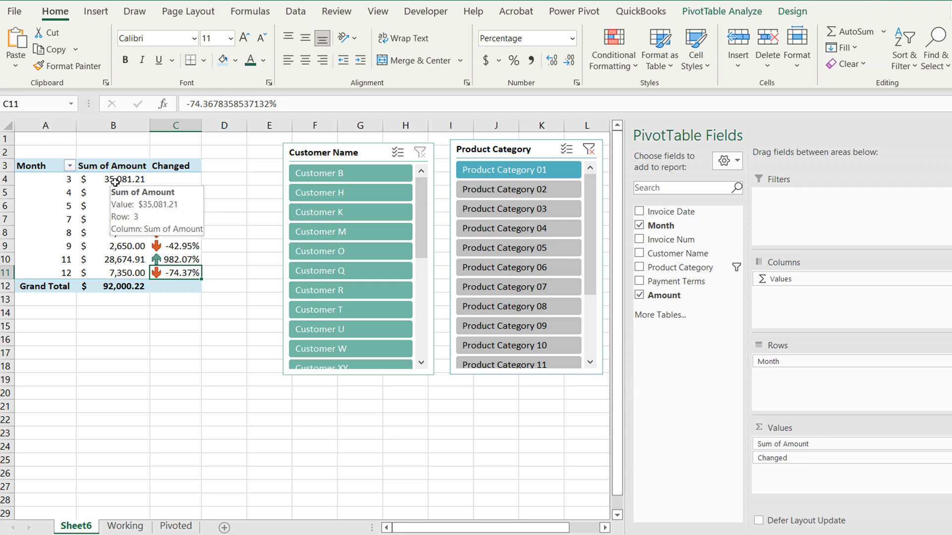
{"action": "left_click_drag", "start_coordinate": [48, 182], "coordinate": [166, 275]}
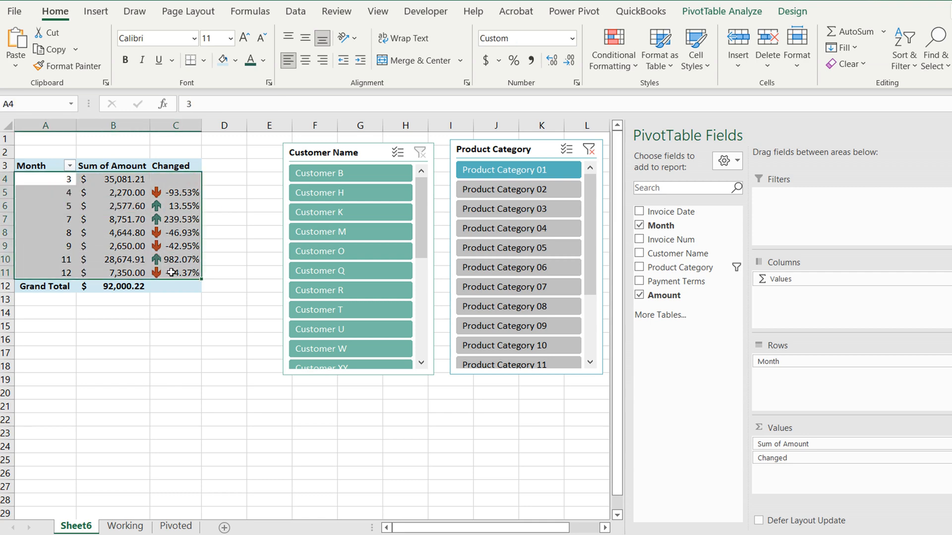
Switch the filter one by one through Product Categories 03, 04, 05, 06 and 07, and clear the product category filter
{"action": "left_click", "coordinate": [513, 210]}
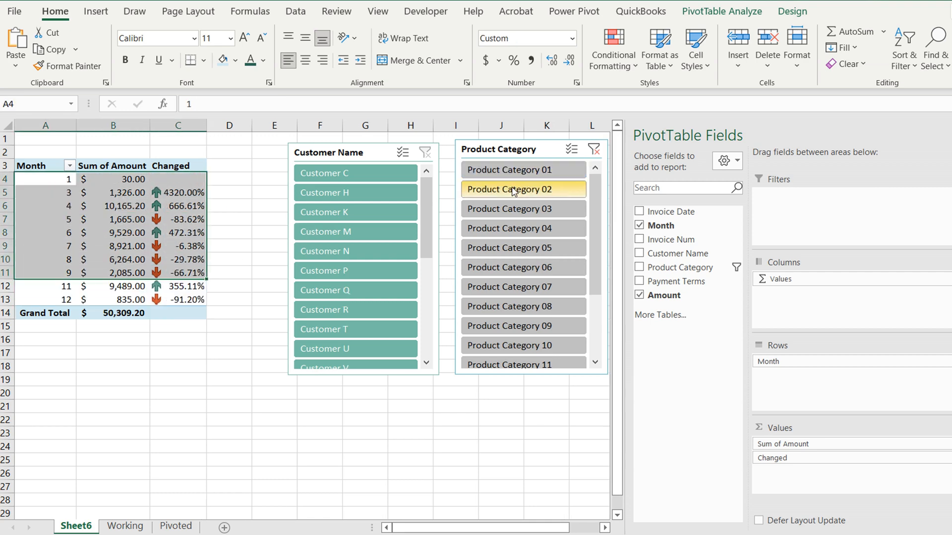
{"action": "left_click", "coordinate": [515, 230]}
{"action": "left_click", "coordinate": [514, 250]}
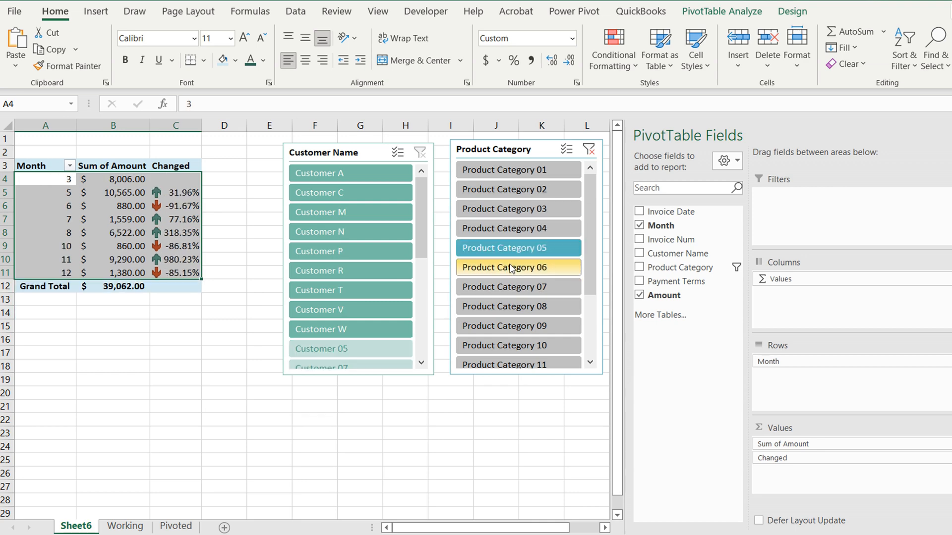
{"action": "left_click", "coordinate": [513, 267]}
{"action": "left_click", "coordinate": [516, 287]}
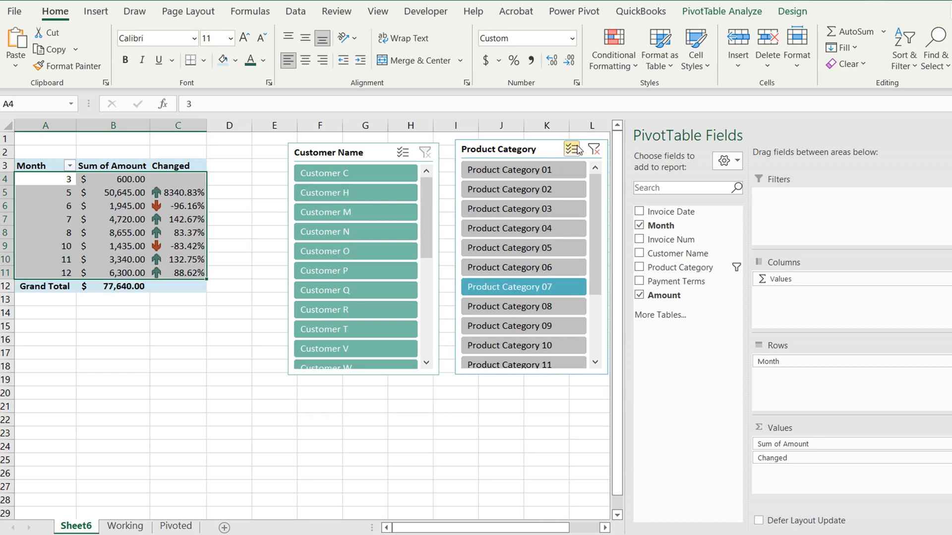
{"action": "left_click", "coordinate": [594, 149]}
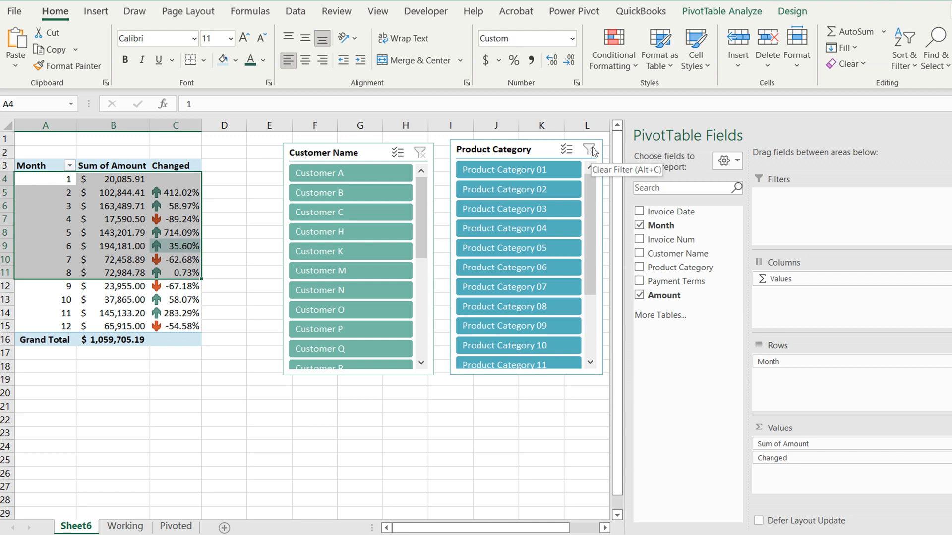
{"action": "left_click", "coordinate": [225, 186]}
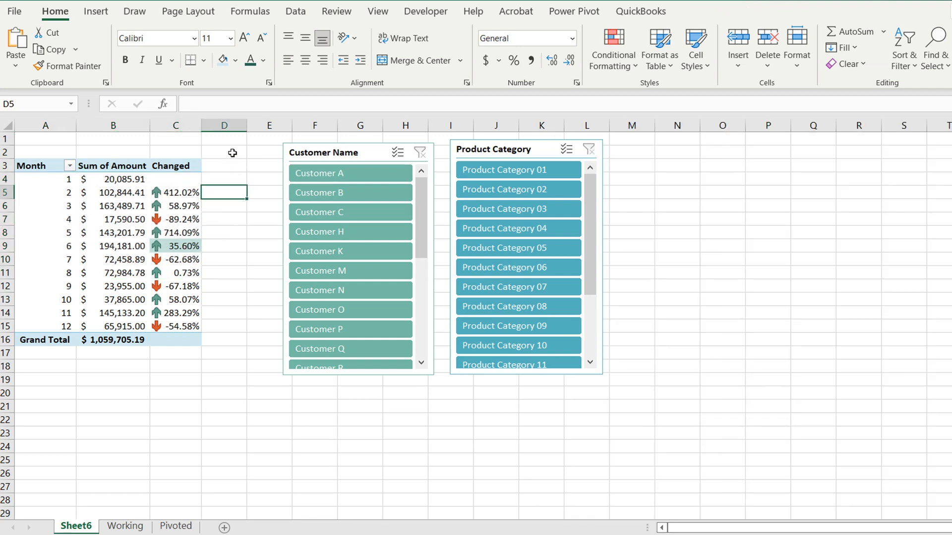